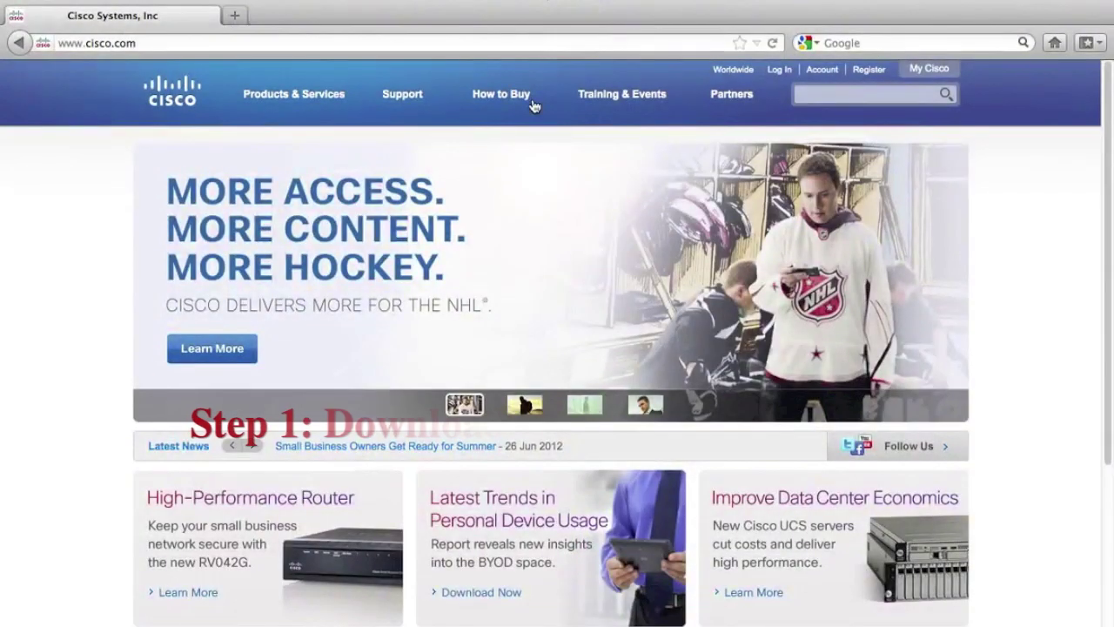
{"action": "left_click", "coordinate": [532, 107]}
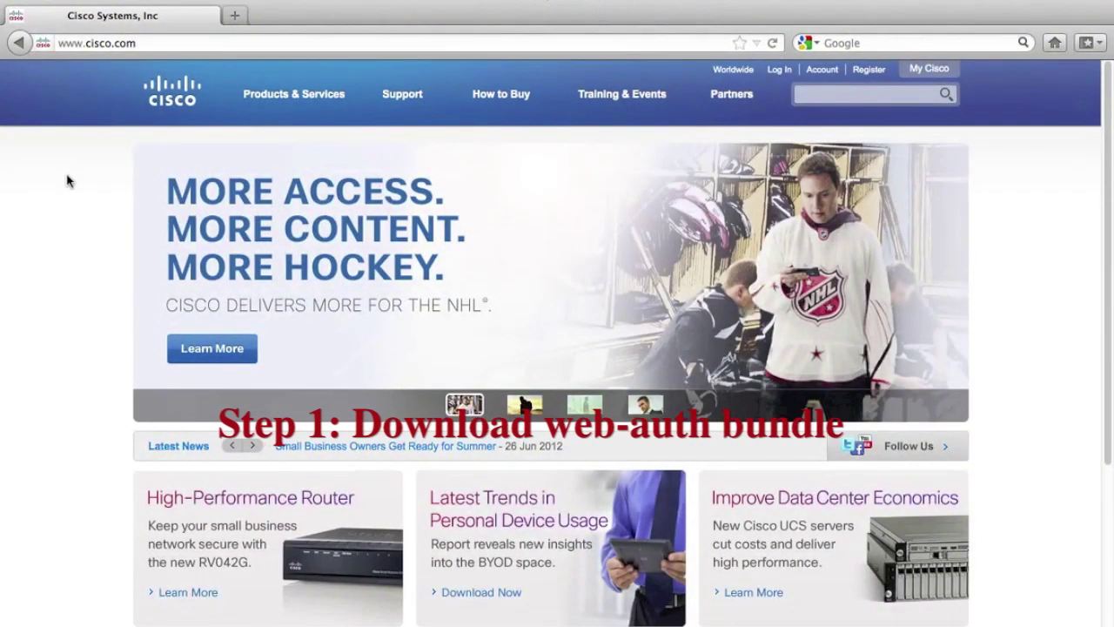
Step: Go to All Downloads under Support and choose the Cisco 5508 Wireless Controller
{"action": "mouse_move", "coordinate": [405, 105]}
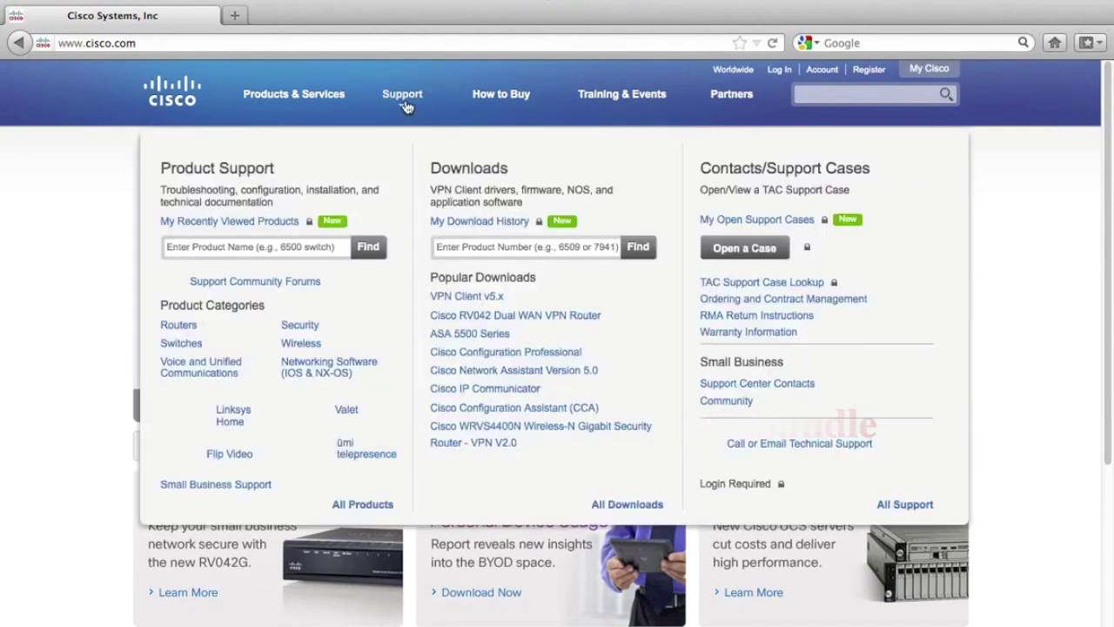
{"action": "left_click", "coordinate": [627, 505]}
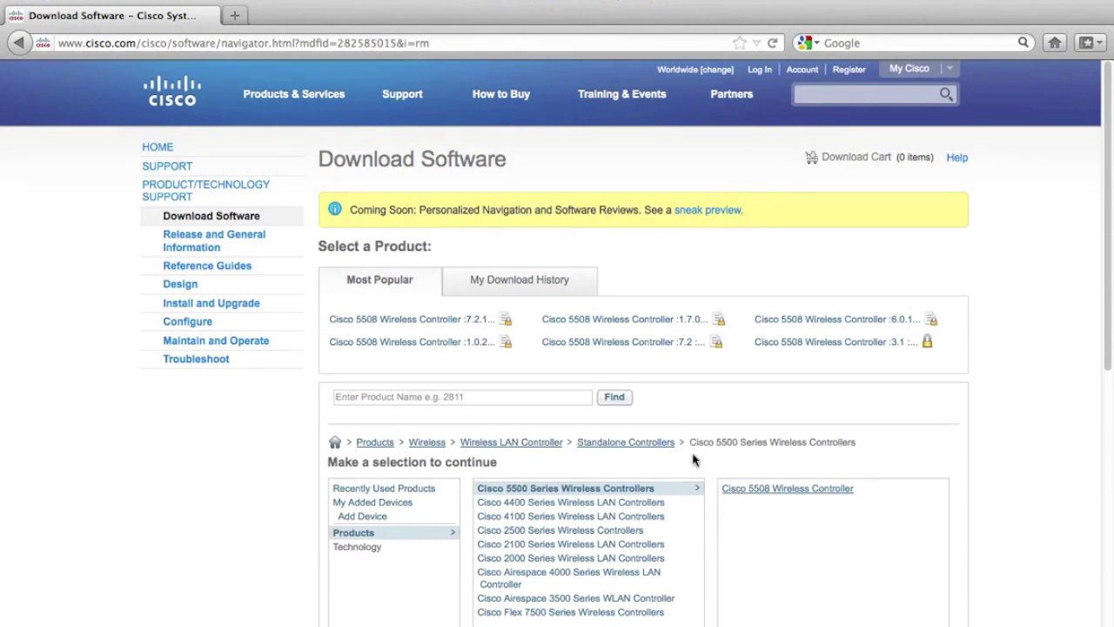
{"action": "left_click", "coordinate": [755, 492]}
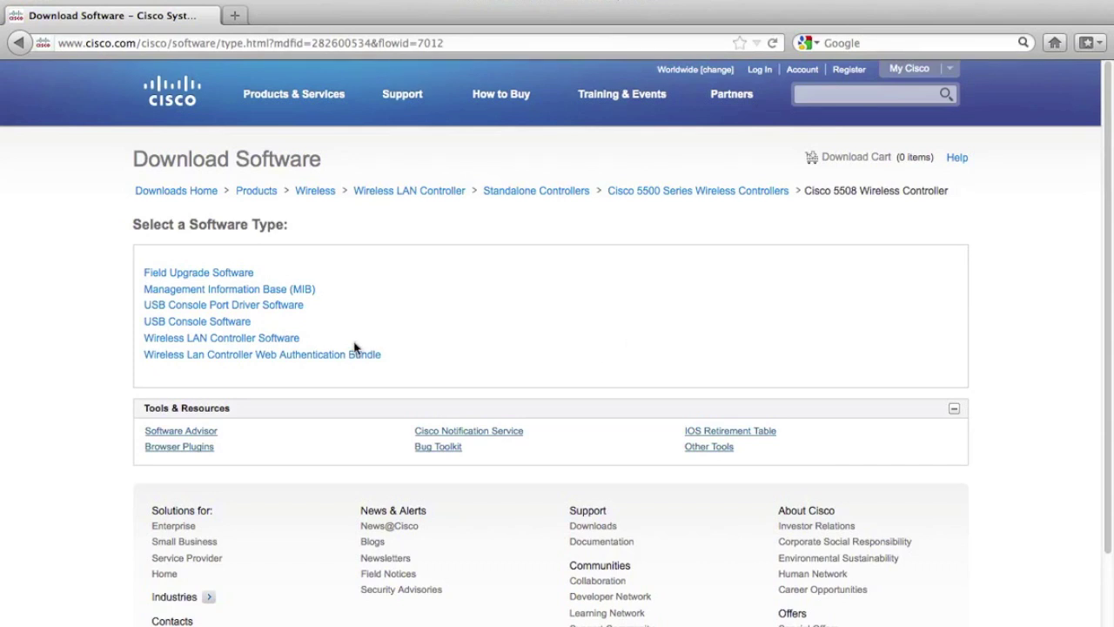
Step: Download webauth_bundle-1.0.2.zip from the Web Authentication Bundle page, accepting the license and saving it
{"action": "left_click", "coordinate": [300, 365]}
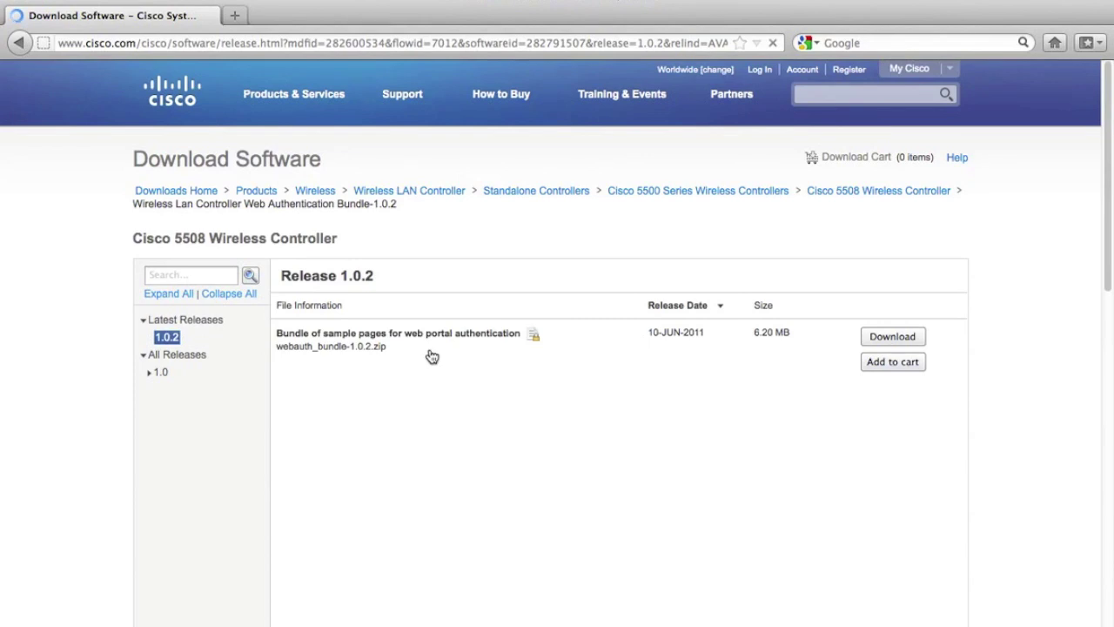
{"action": "left_click", "coordinate": [895, 338]}
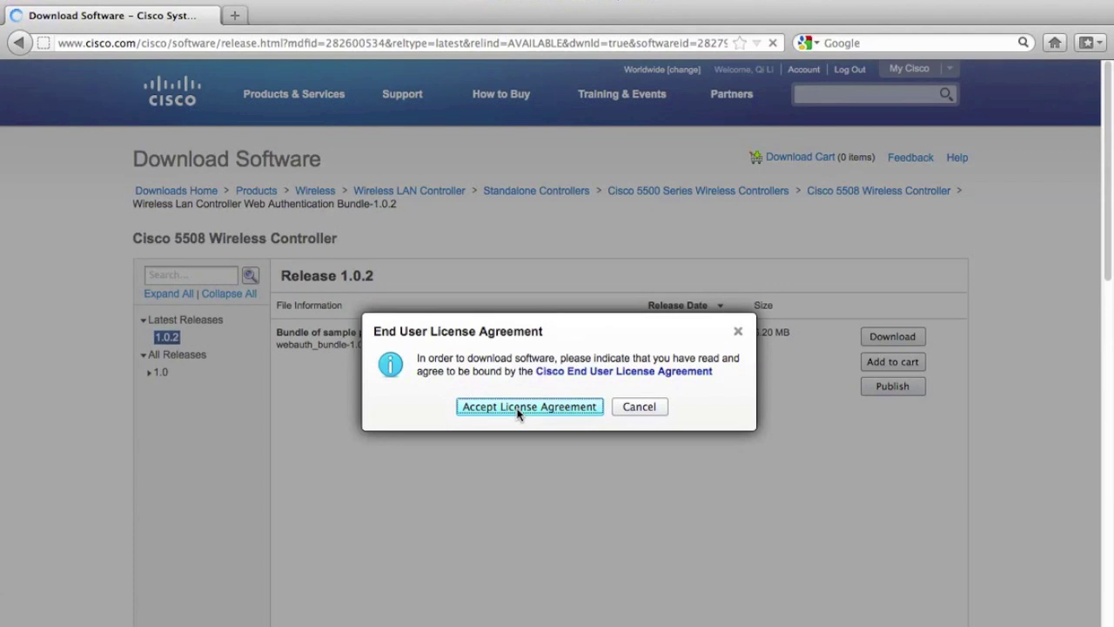
{"action": "left_click", "coordinate": [518, 408]}
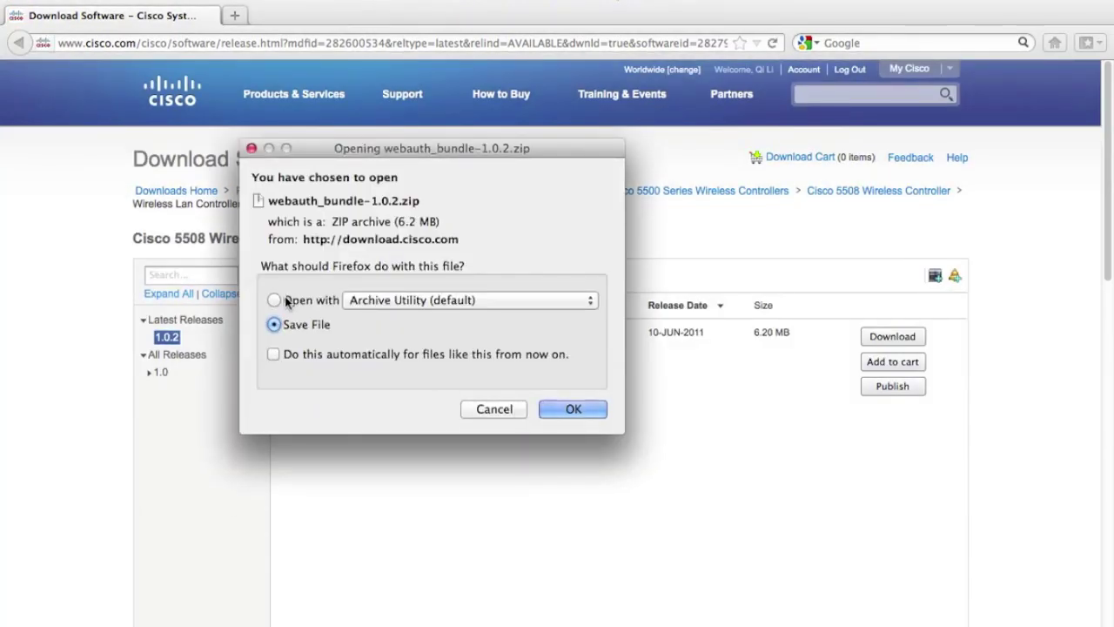
{"action": "left_click", "coordinate": [572, 408]}
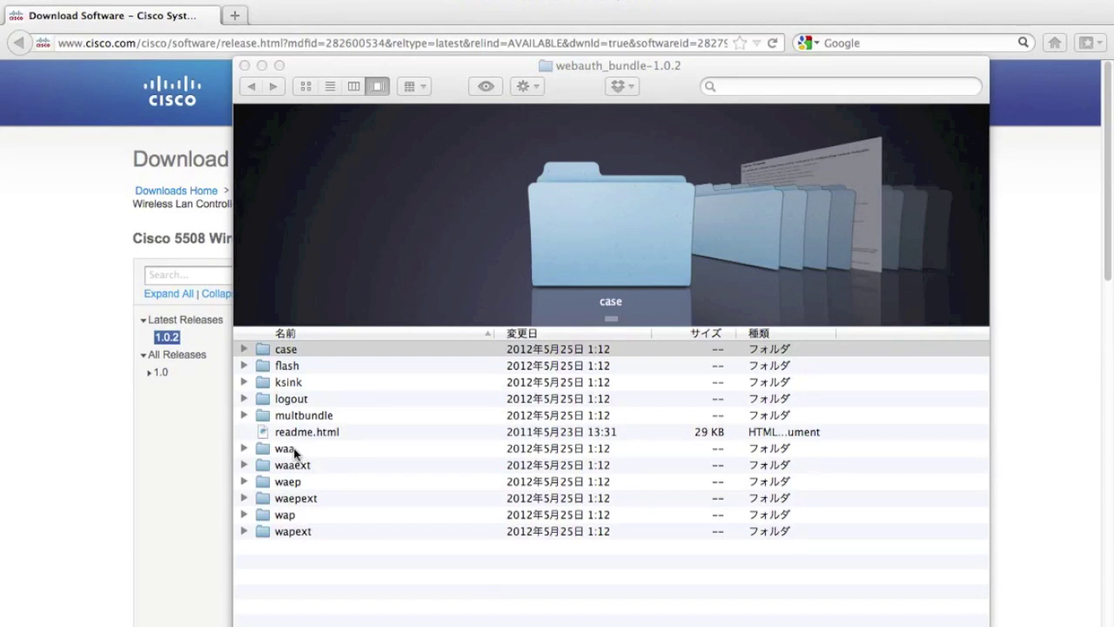
Step: Open the waa sample folder and step the Cover Flow preview through its pages to login.html
{"action": "left_click", "coordinate": [293, 448]}
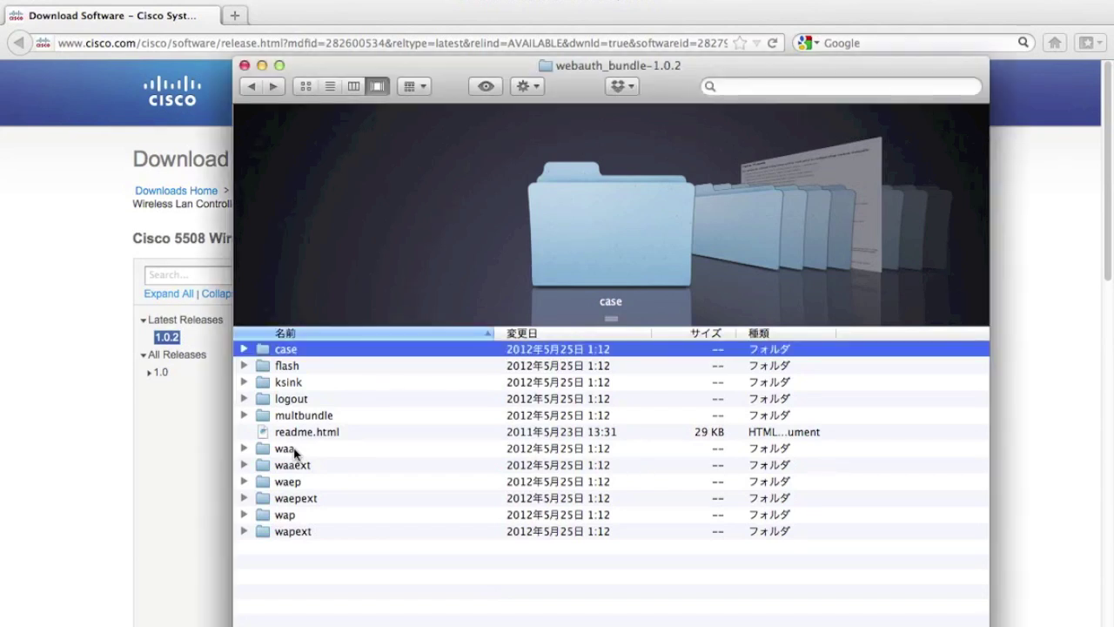
{"action": "double_click", "coordinate": [294, 448]}
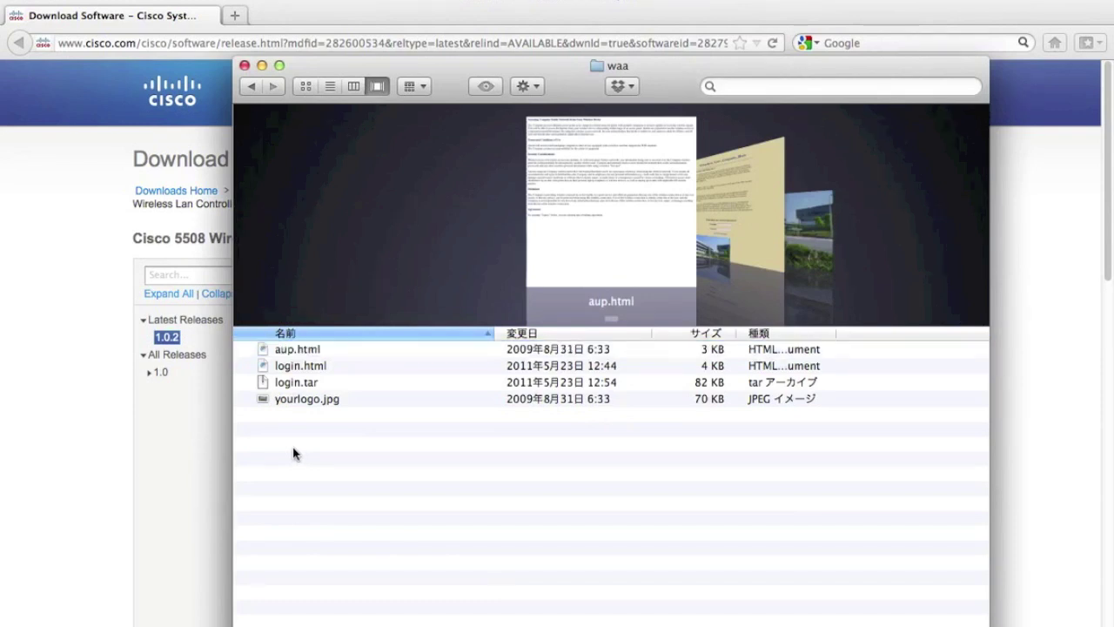
{"action": "left_click", "coordinate": [299, 352]}
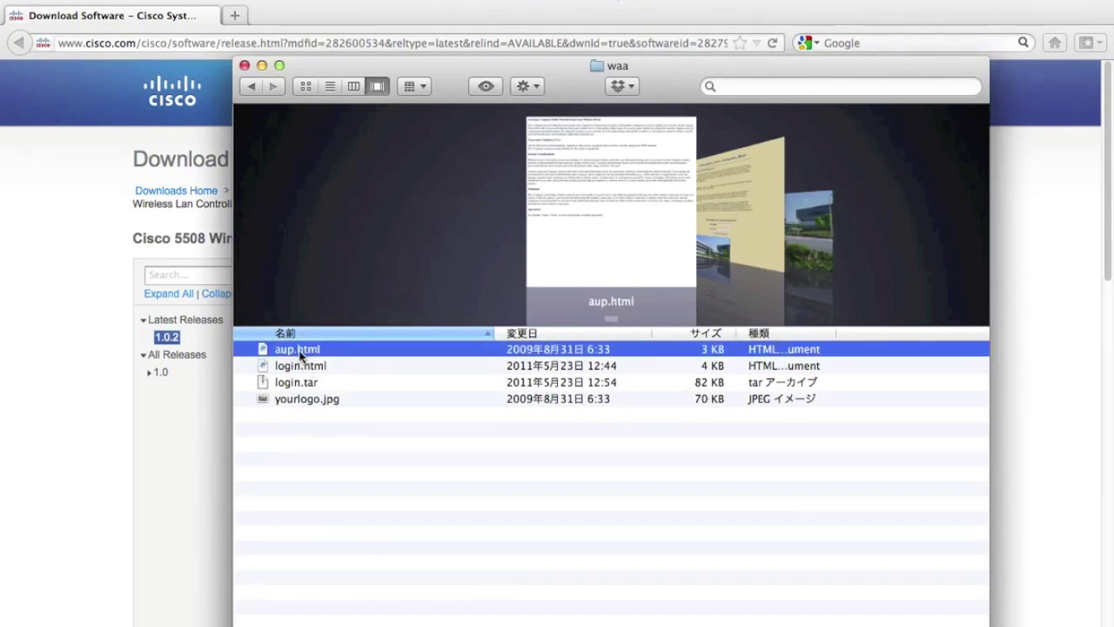
{"action": "key", "text": "Down"}
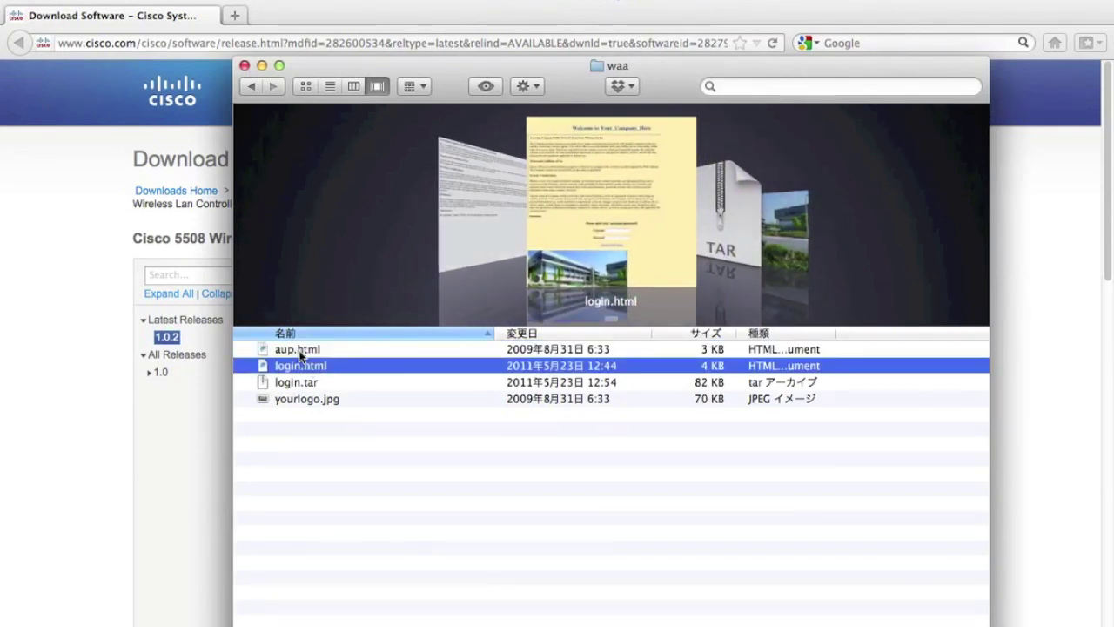
{"action": "key", "text": "Down"}
{"action": "key", "text": "Down"}
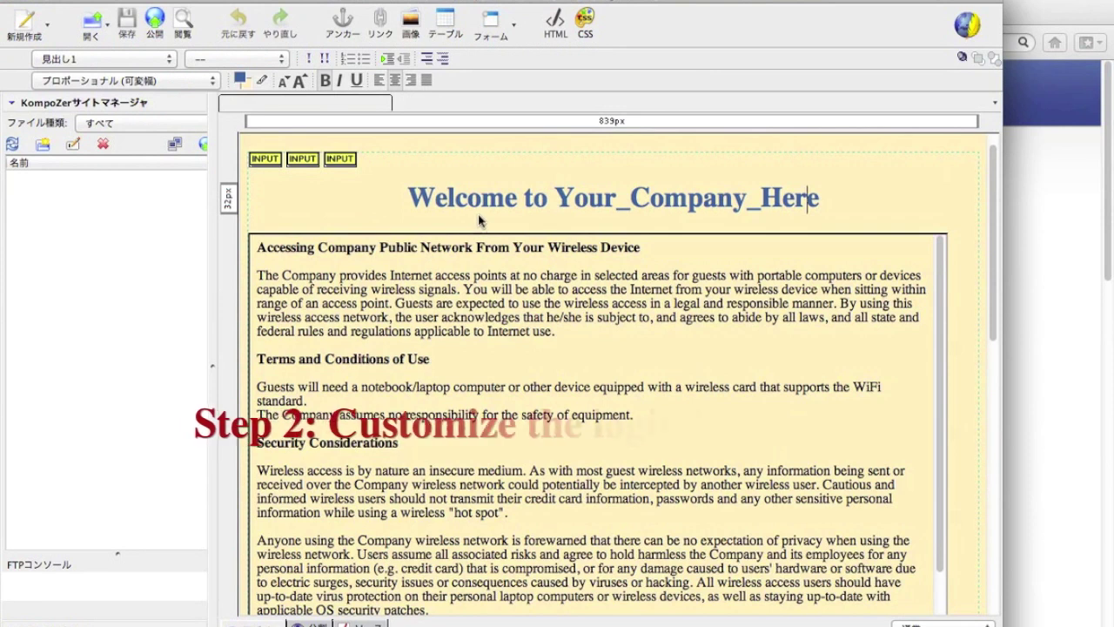
Step: Replace the 'Welcome to Your_Company_Here' heading with the Japanese text リチャードラボへようこそ
{"action": "triple_click", "coordinate": [528, 201]}
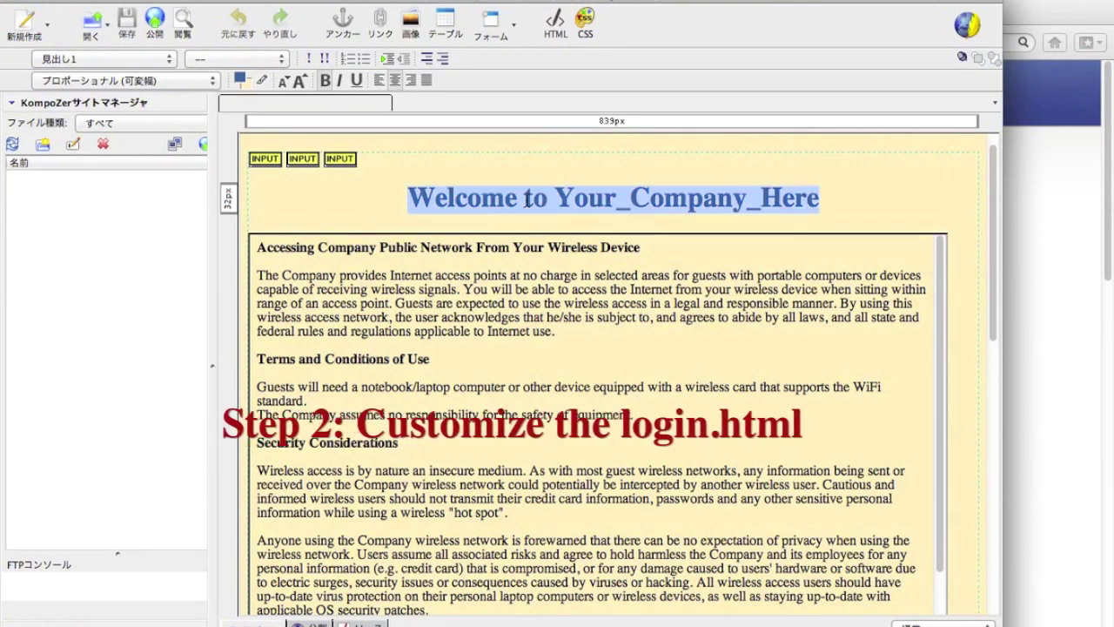
{"action": "key", "text": "super+space"}
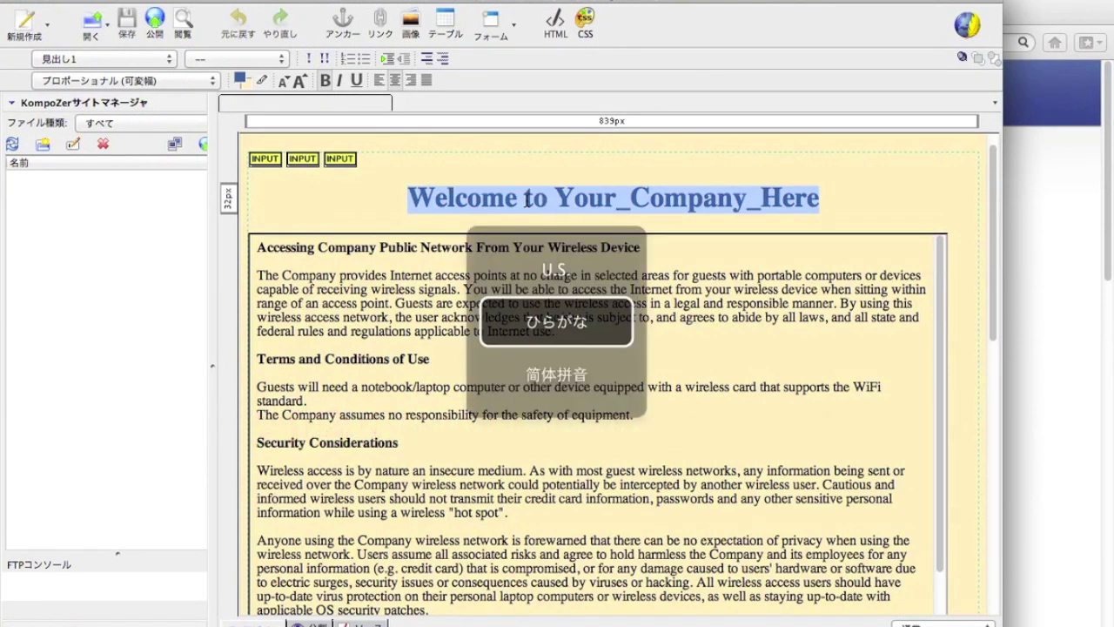
{"action": "type", "text": "richa-do"}
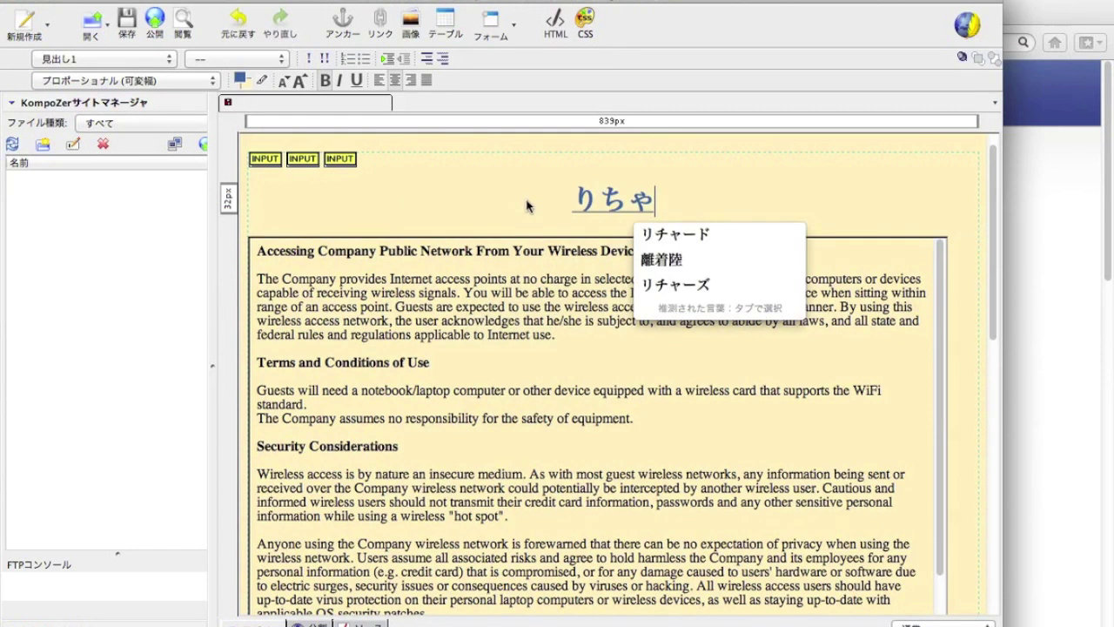
{"action": "type", "text": "rabo"}
{"action": "key", "text": "Return"}
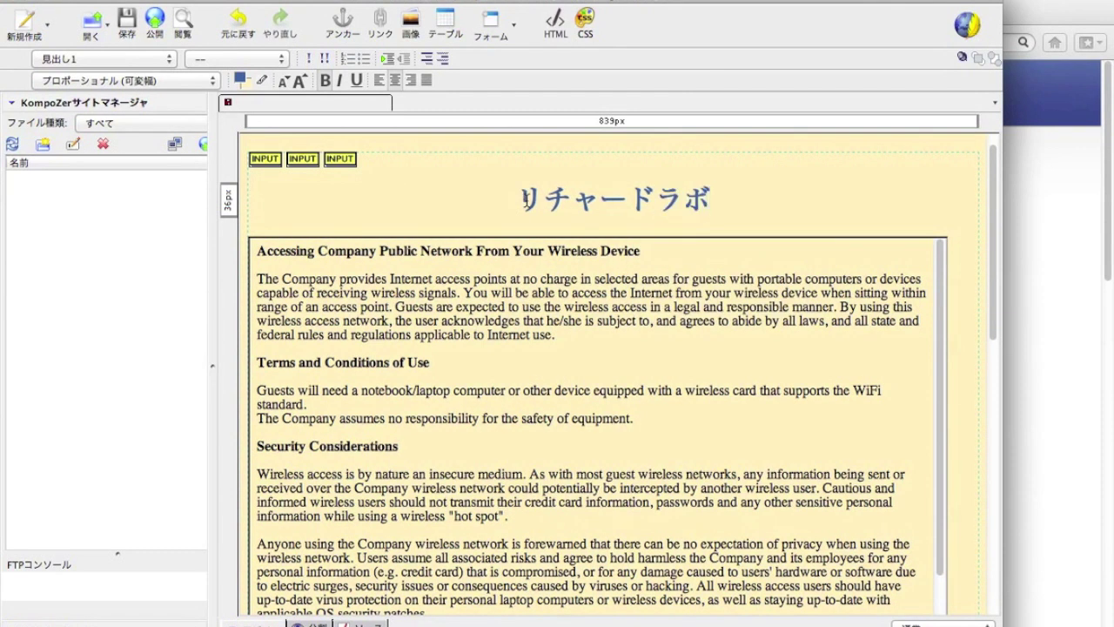
{"action": "type", "text": "heyoukoso"}
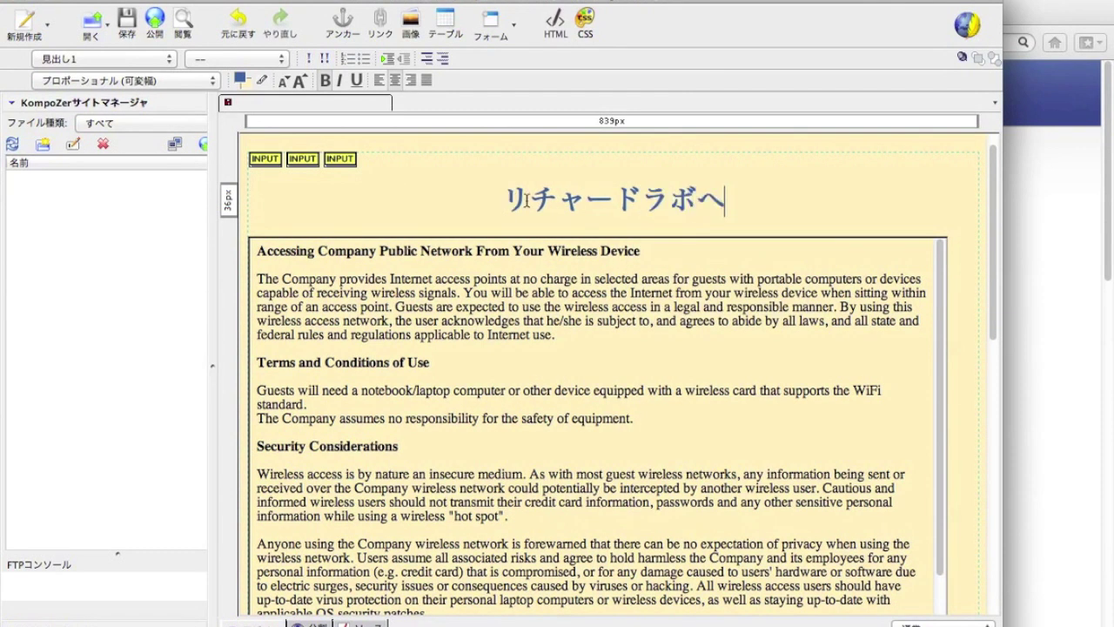
{"action": "key", "text": "Return"}
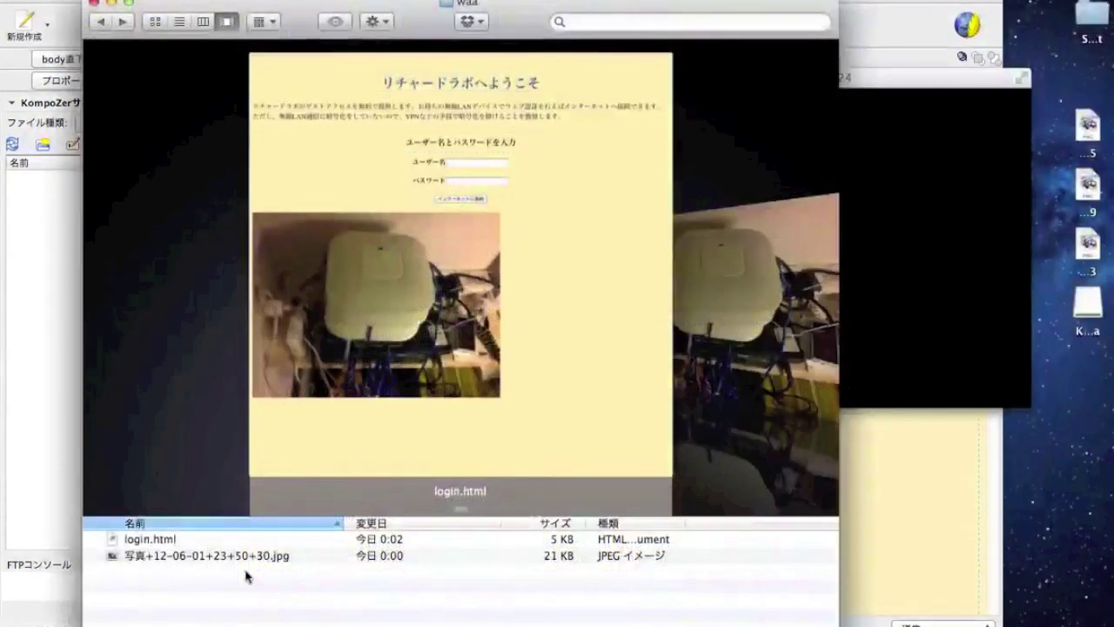
Step: Preview the controller photo and the edited login.html in the waa folder
{"action": "left_click", "coordinate": [231, 557]}
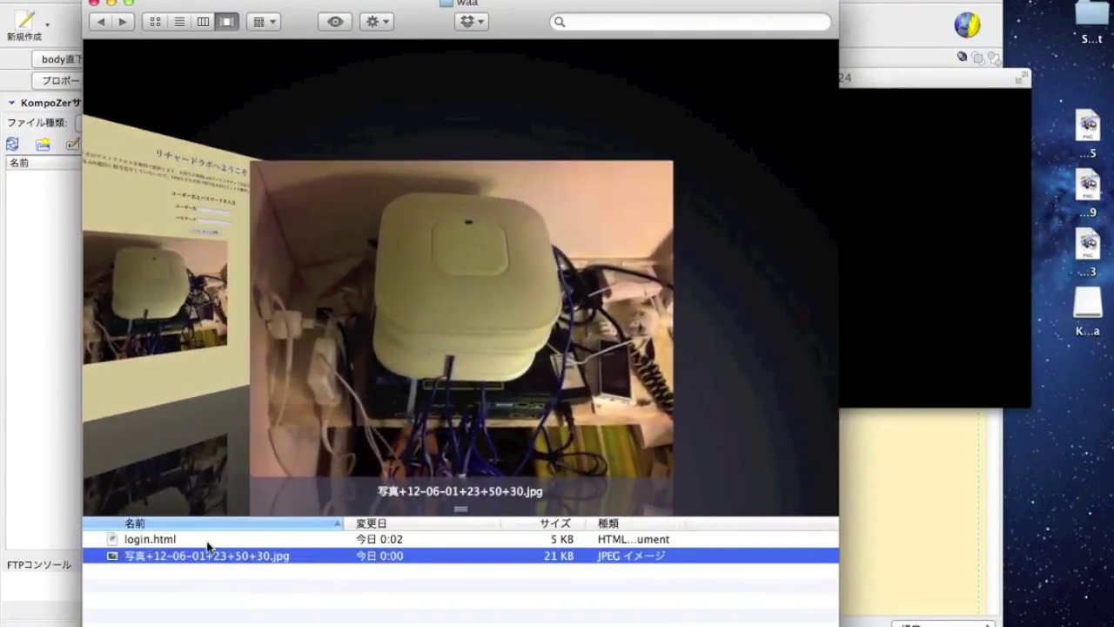
{"action": "left_click", "coordinate": [209, 540]}
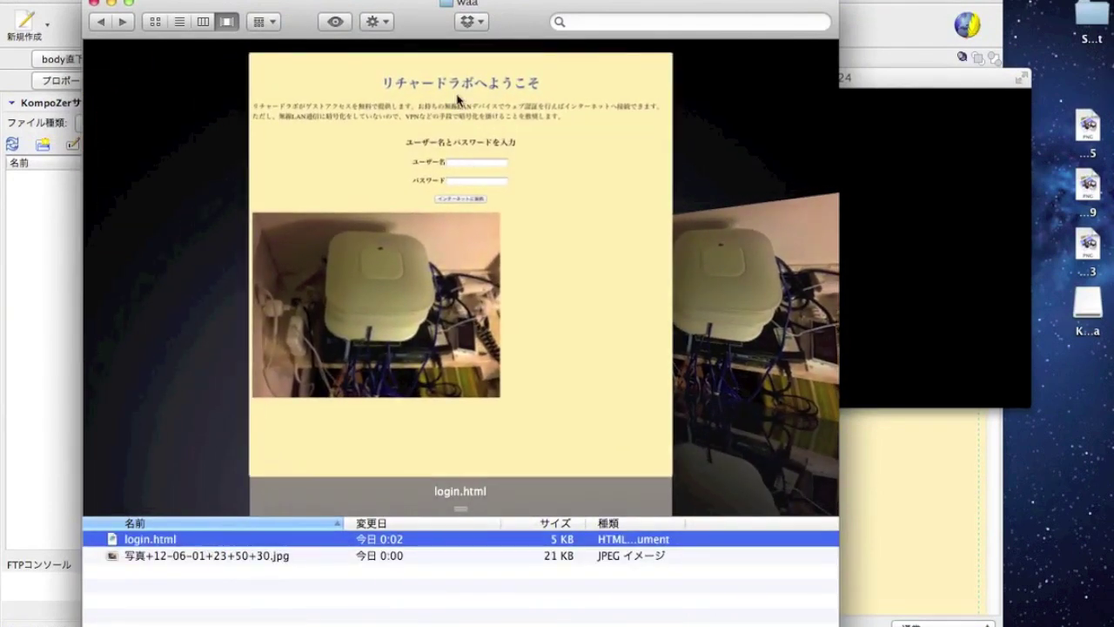
{"action": "left_click", "coordinate": [842, 223]}
Step: List the waa folder's files and display tar's usage help
{"action": "type", "text": "ls"}
{"action": "key", "text": "Return"}
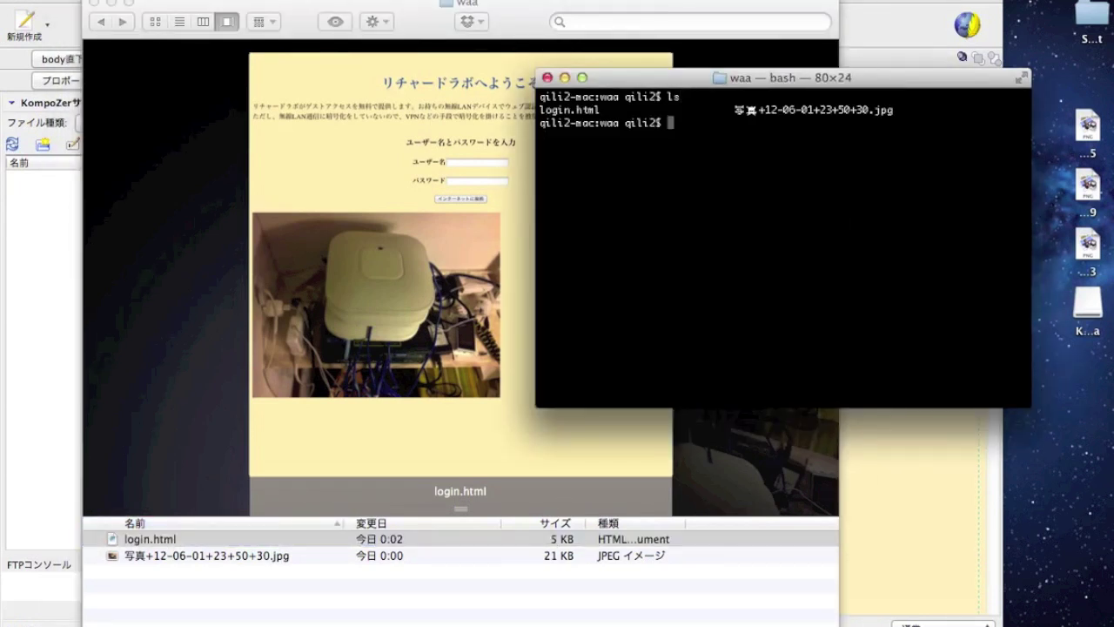
{"action": "type", "text": "tar "}
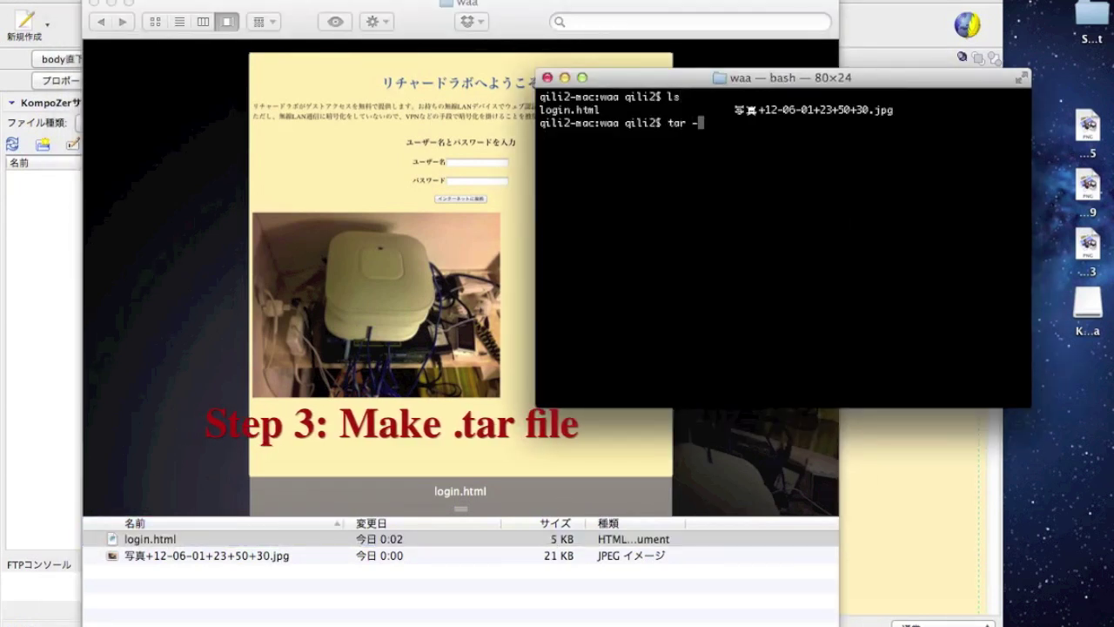
{"action": "type", "text": "-help"}
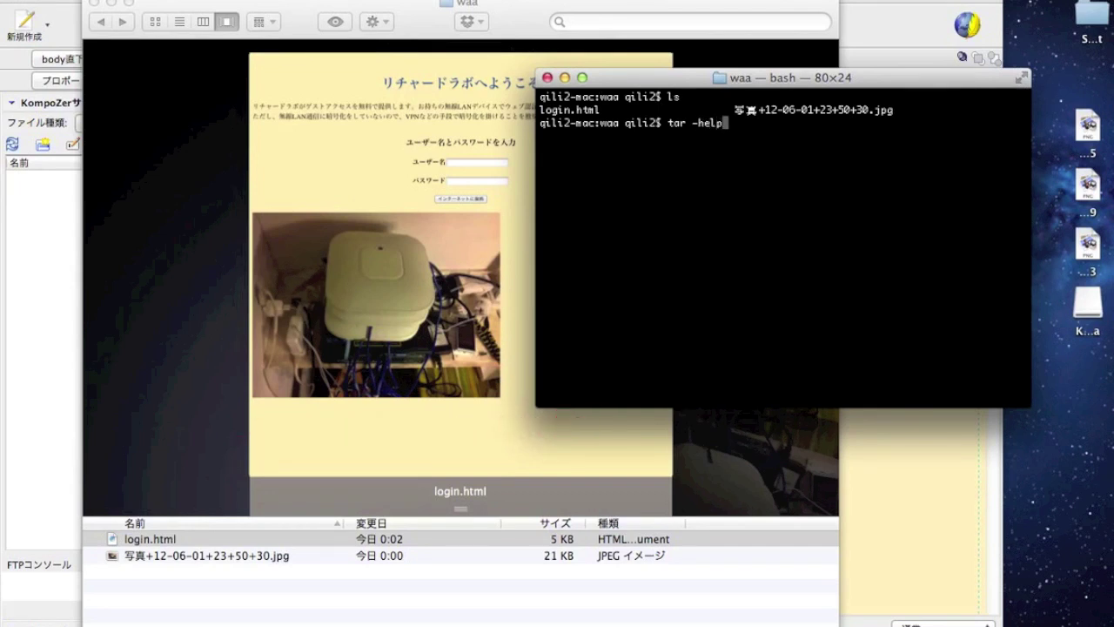
{"action": "key", "text": "Return"}
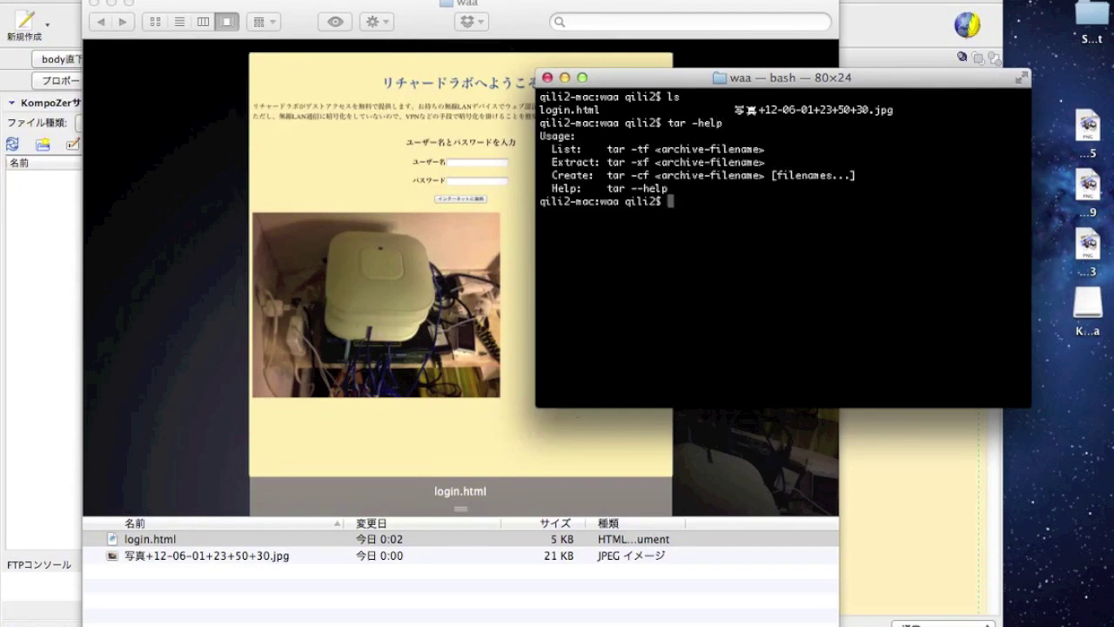
Step: Create login.tar from login.html and the 写真+12-06-01+23+50+30.jpg photo
{"action": "type", "text": "tar -cf login.tar ./login.html "}
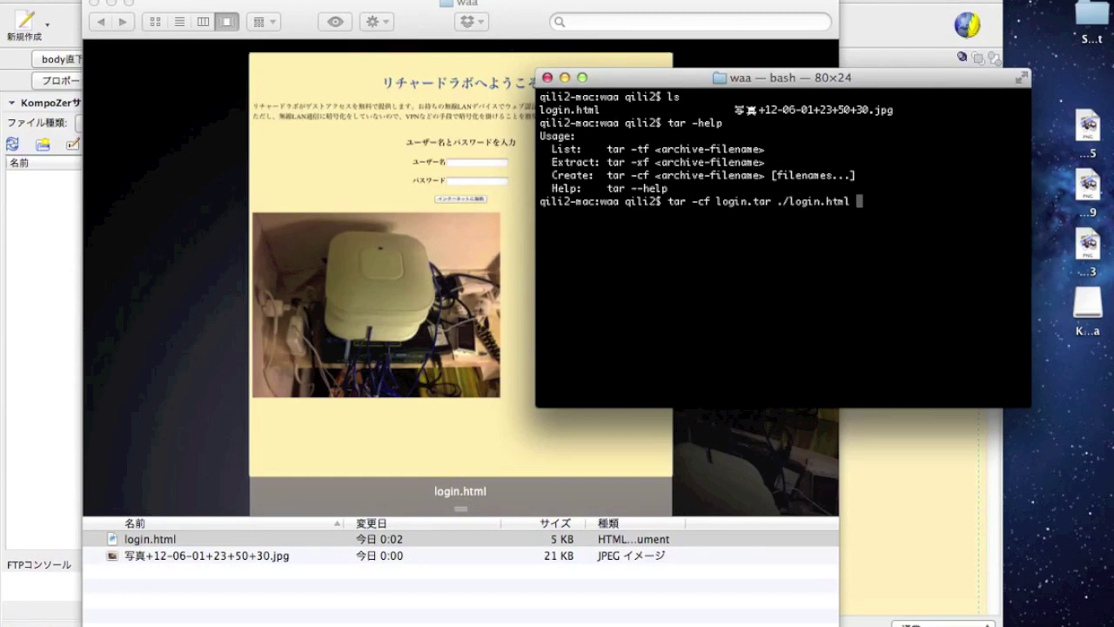
{"action": "type", "text": "./"}
{"action": "key", "text": "super+space"}
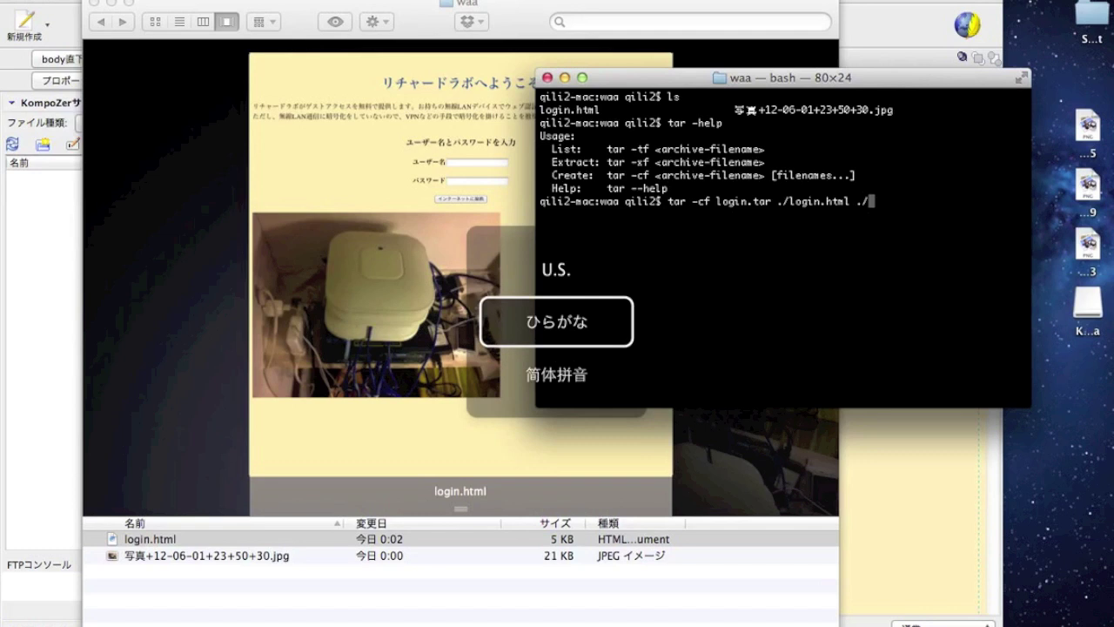
{"action": "type", "text": "shashin"}
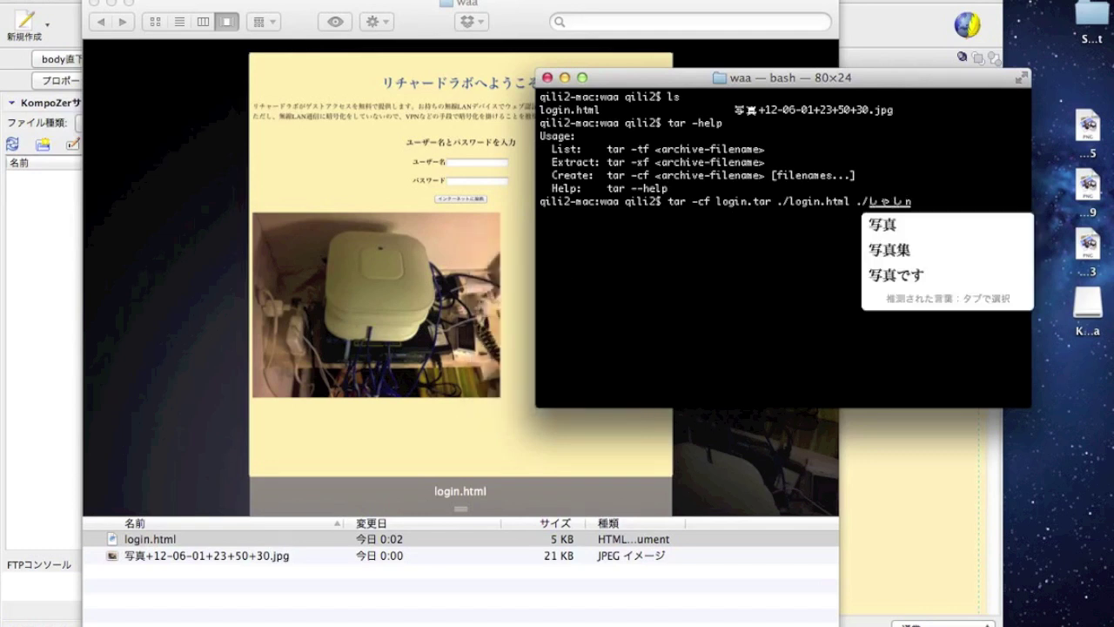
{"action": "key", "text": "Escape"}
{"action": "type", "text": "写真"}
{"action": "key", "text": "Tab"}
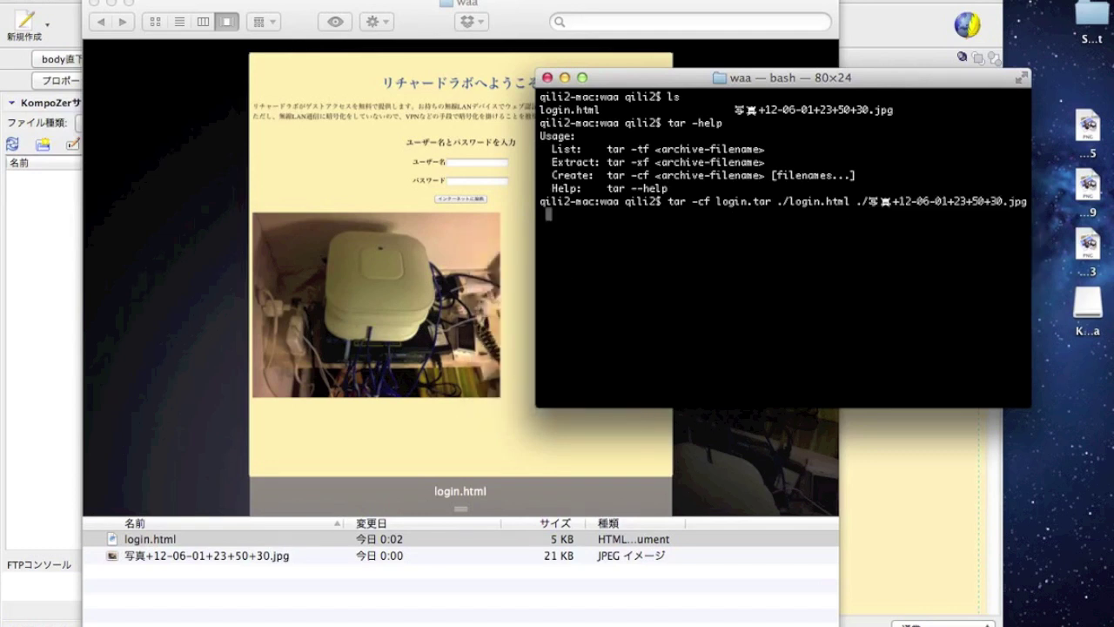
{"action": "key", "text": "Return"}
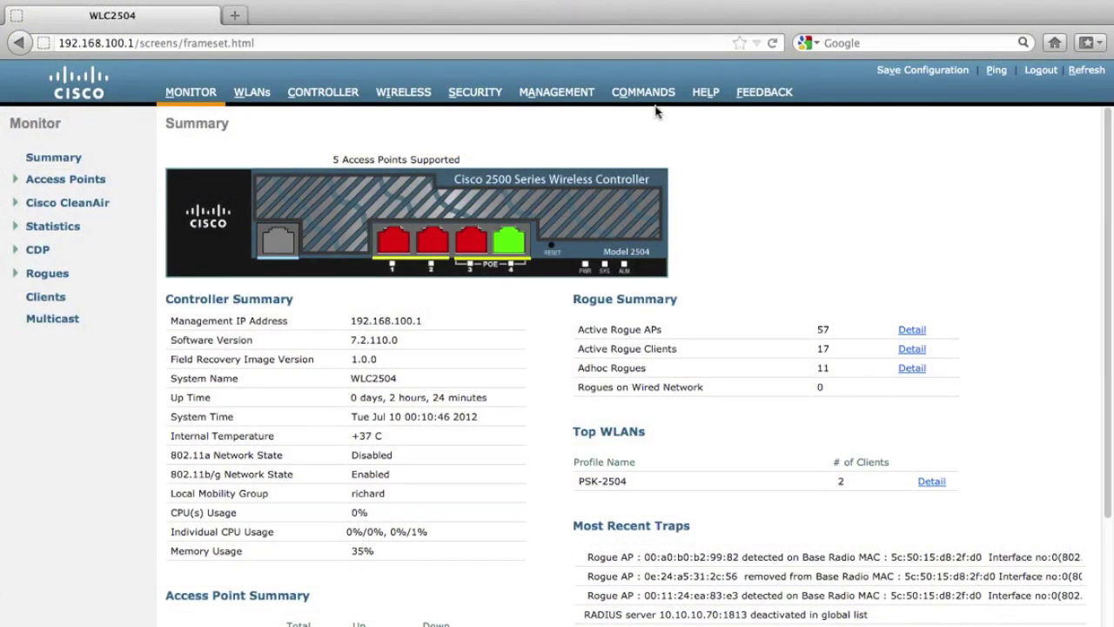
Step: Download login.tar to the controller with File Type Webauth Bundle and confirm
{"action": "left_click", "coordinate": [648, 95]}
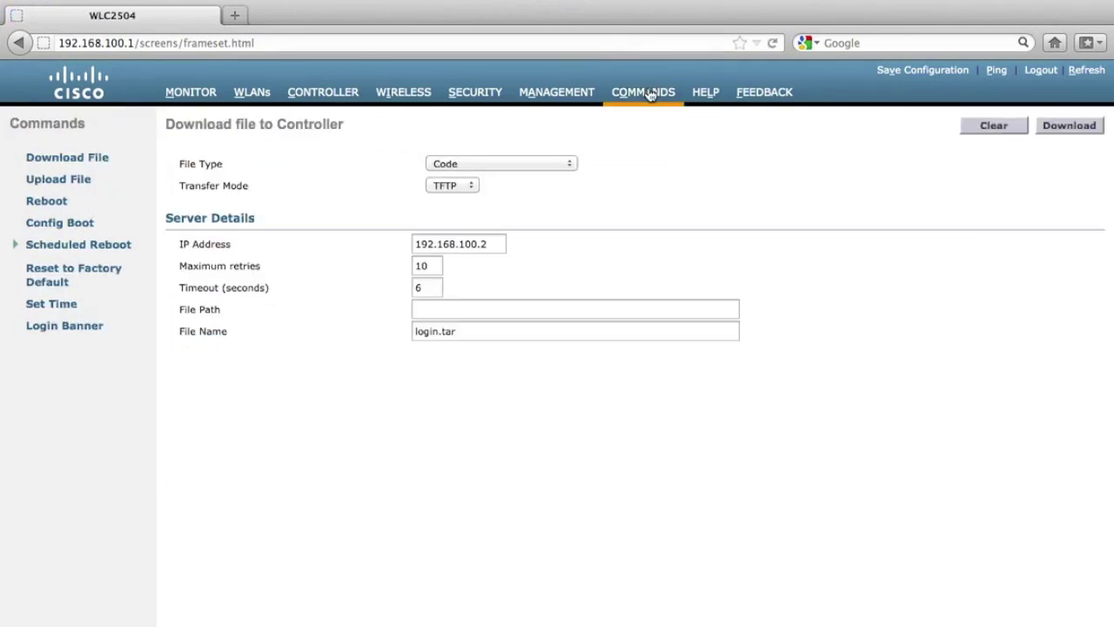
{"action": "double_click", "coordinate": [482, 330]}
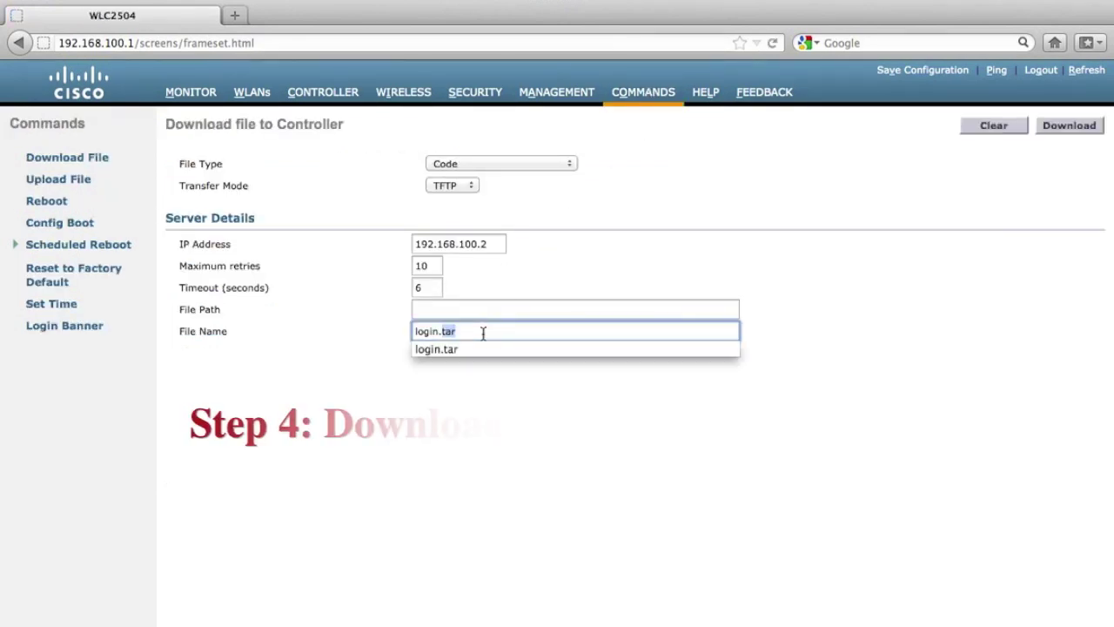
{"action": "left_click", "coordinate": [843, 343]}
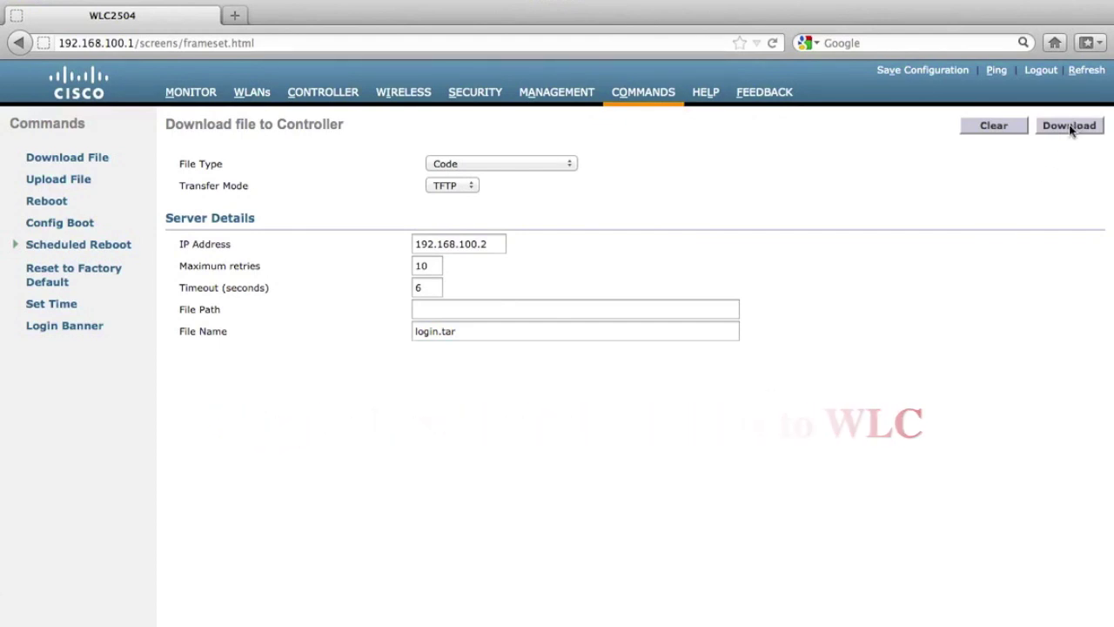
{"action": "left_click", "coordinate": [565, 165]}
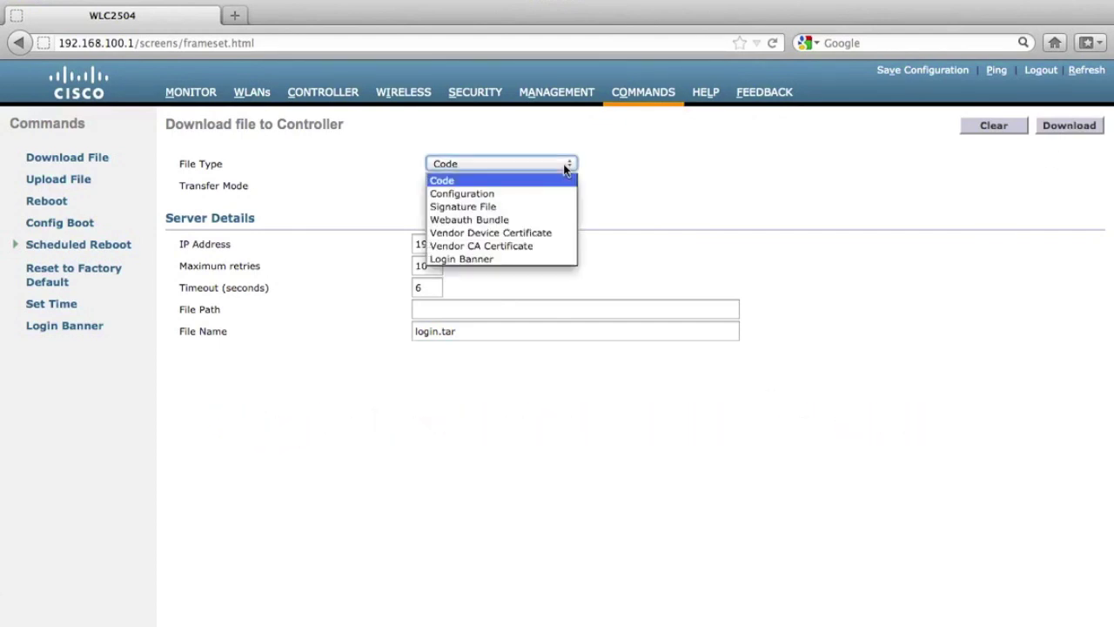
{"action": "left_click", "coordinate": [531, 220]}
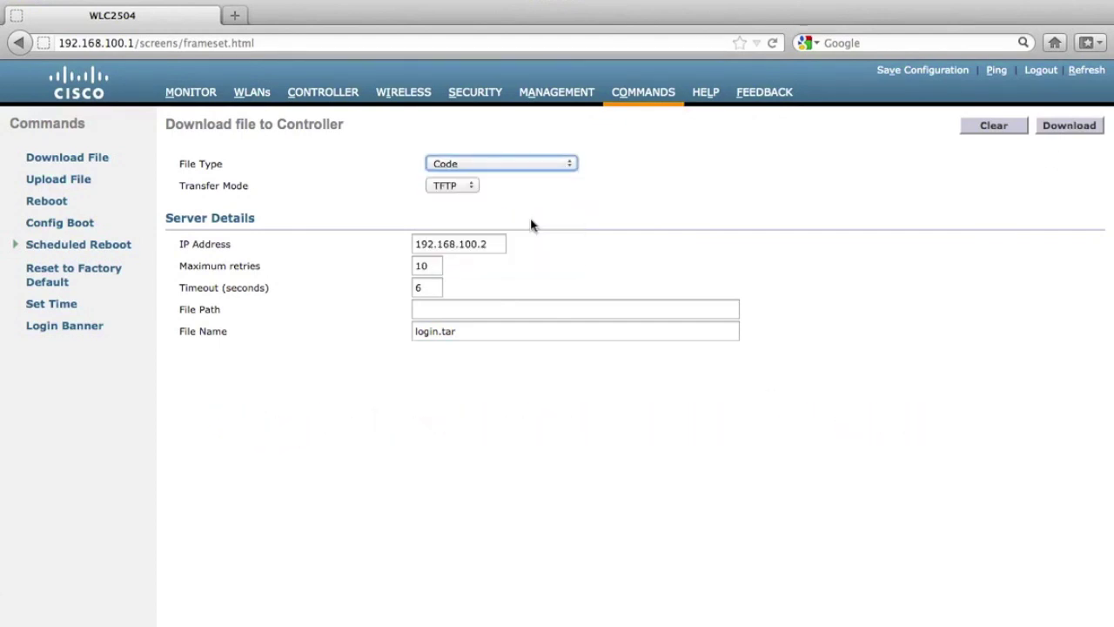
{"action": "left_click", "coordinate": [1060, 124]}
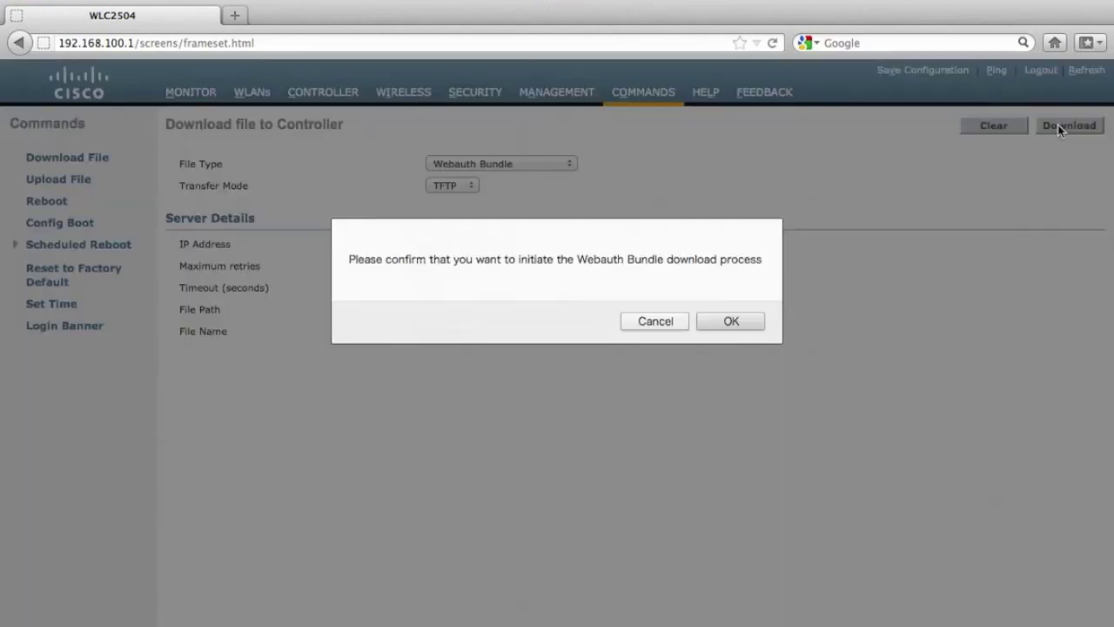
{"action": "left_click", "coordinate": [731, 321]}
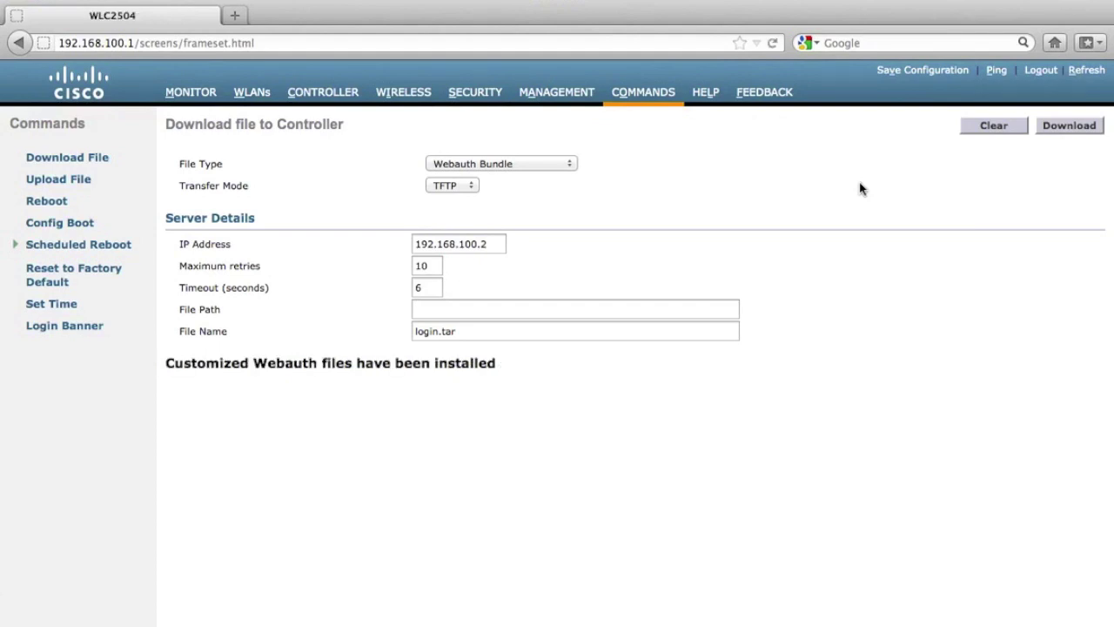
Step: Set the Web Login Page's Web Authentication Type to Customized (Downloaded)
{"action": "left_click", "coordinate": [477, 95]}
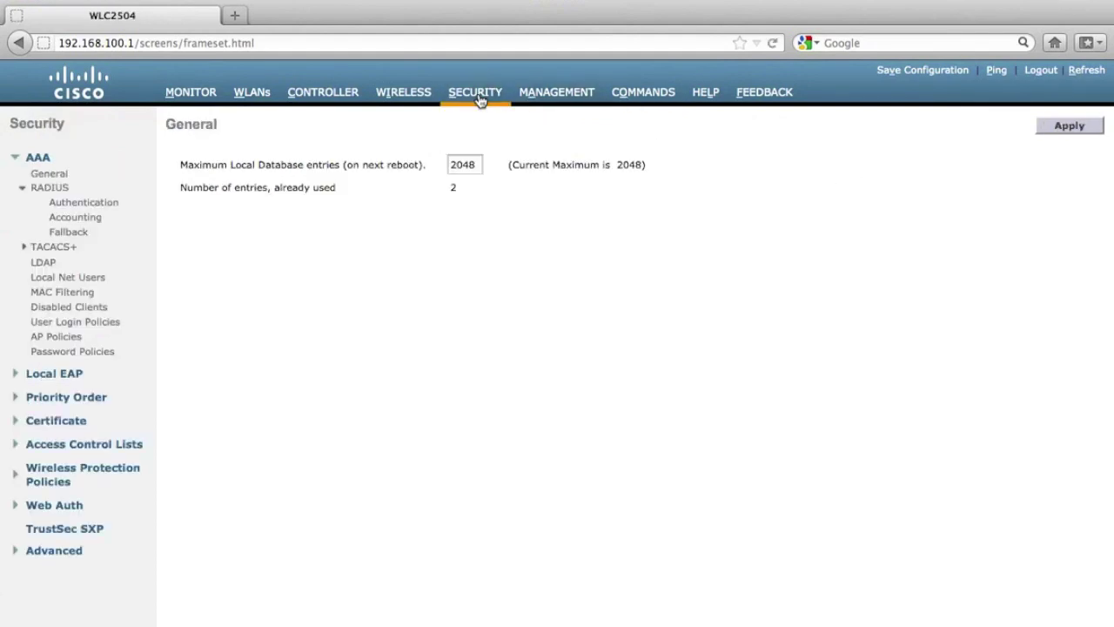
{"action": "left_click", "coordinate": [75, 506]}
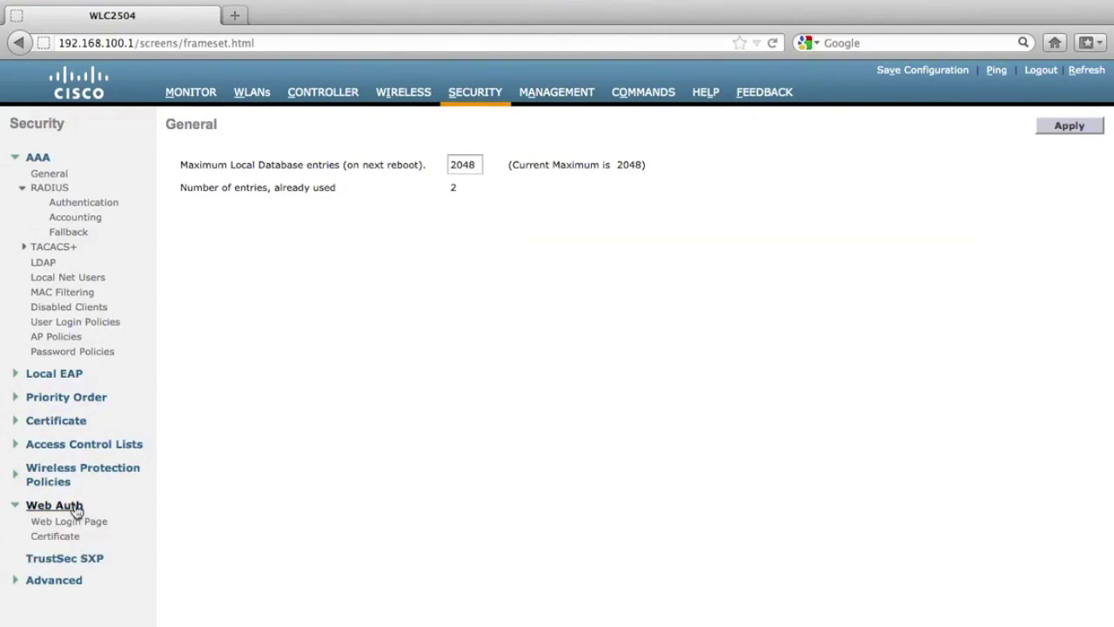
{"action": "left_click", "coordinate": [70, 522]}
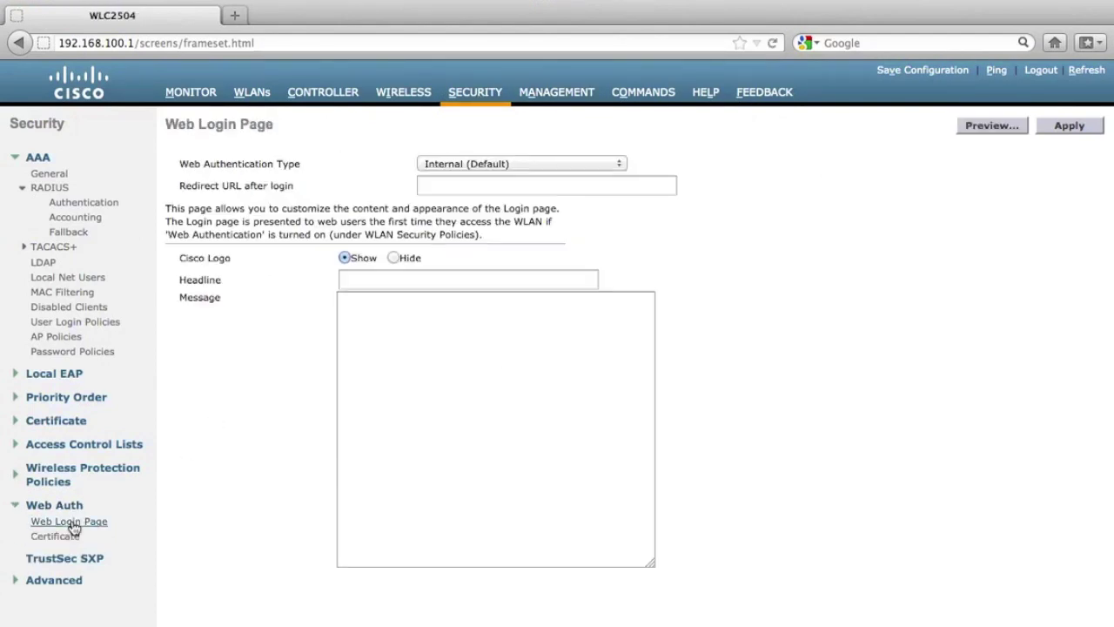
{"action": "left_click", "coordinate": [609, 164]}
{"action": "left_click", "coordinate": [581, 193]}
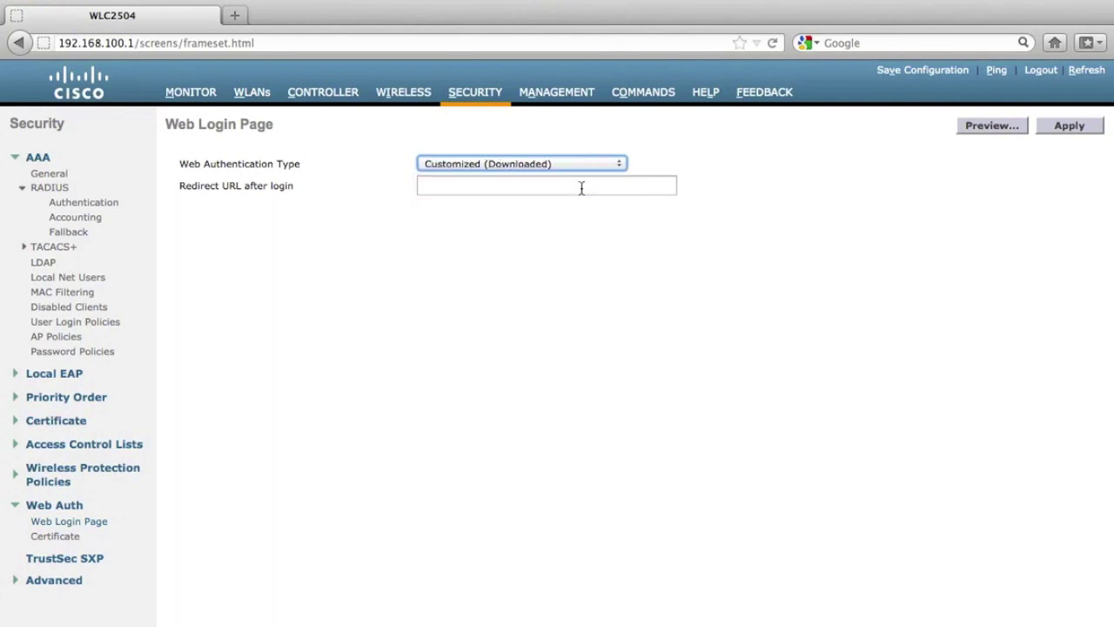
{"action": "left_click", "coordinate": [825, 183]}
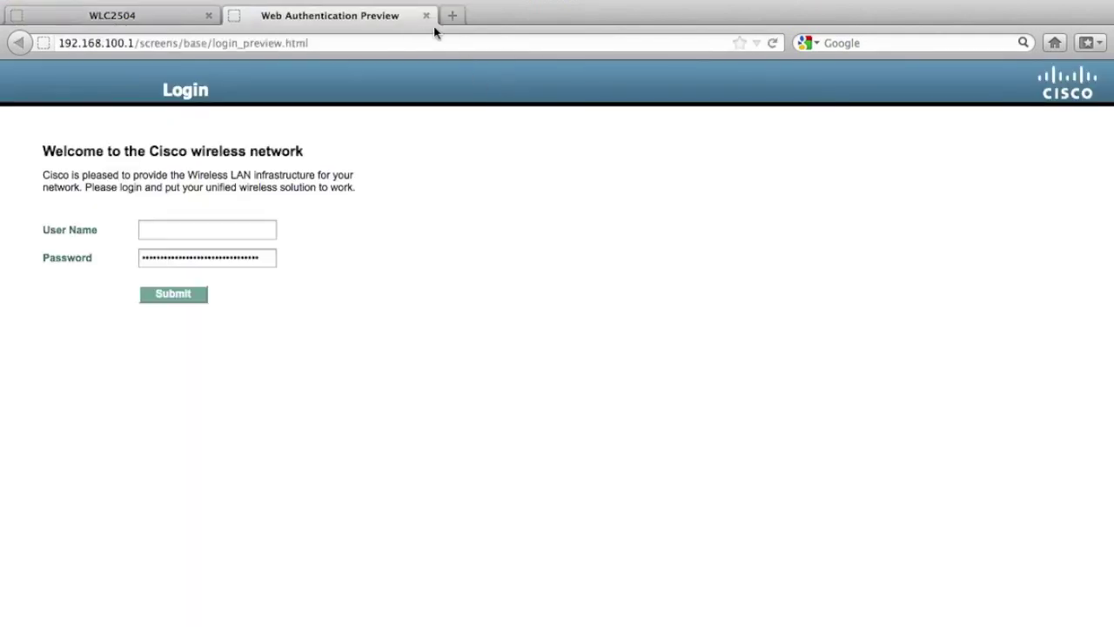
{"action": "left_click", "coordinate": [425, 15]}
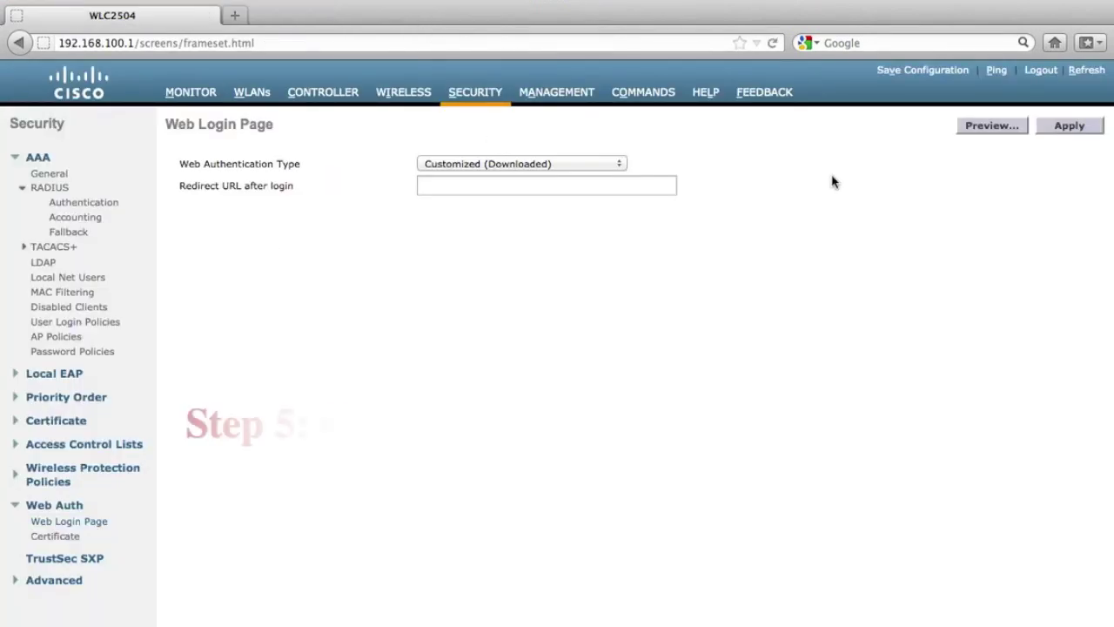
Step: Apply and confirm the customized login page setting, then view the Japanese login page preview
{"action": "left_click", "coordinate": [1071, 125]}
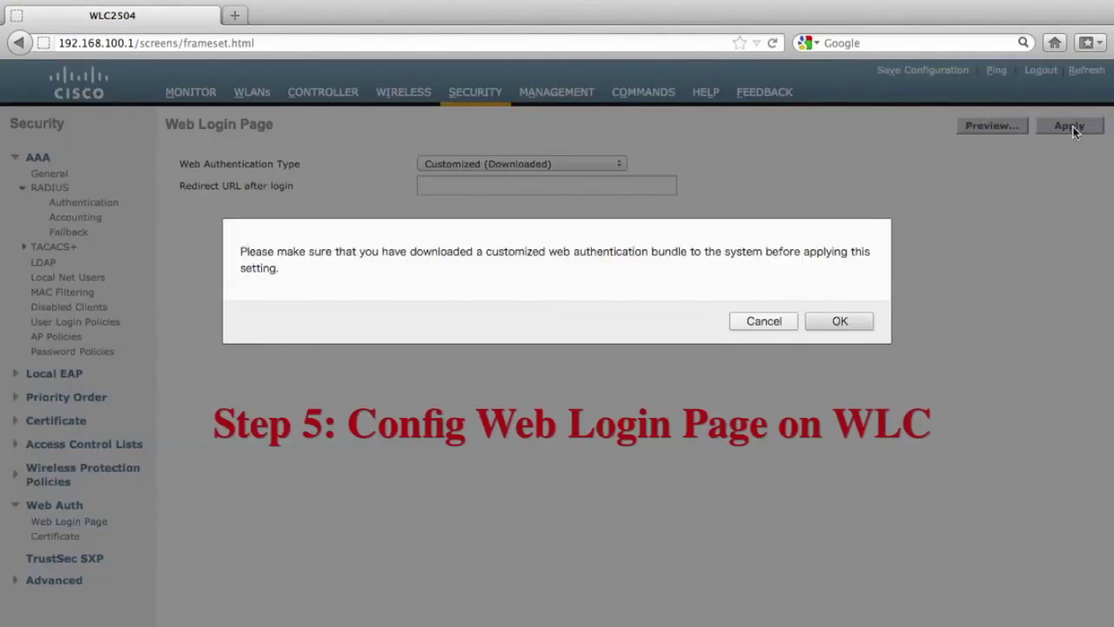
{"action": "left_click", "coordinate": [851, 321]}
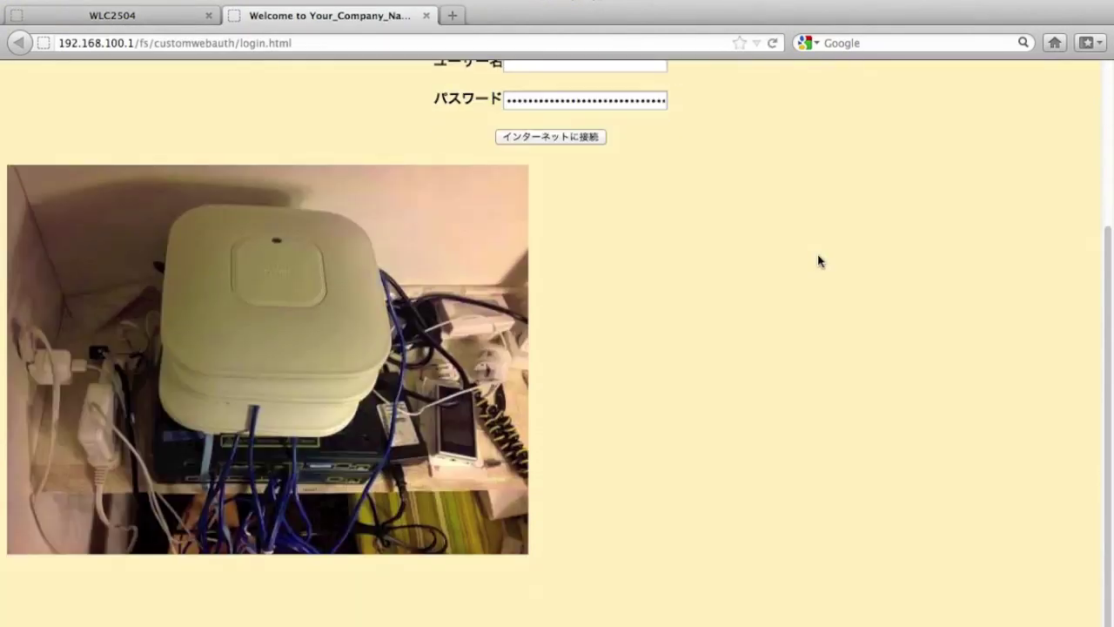
{"action": "scroll", "coordinate": [818, 259], "scroll_direction": "up", "scroll_amount": 5}
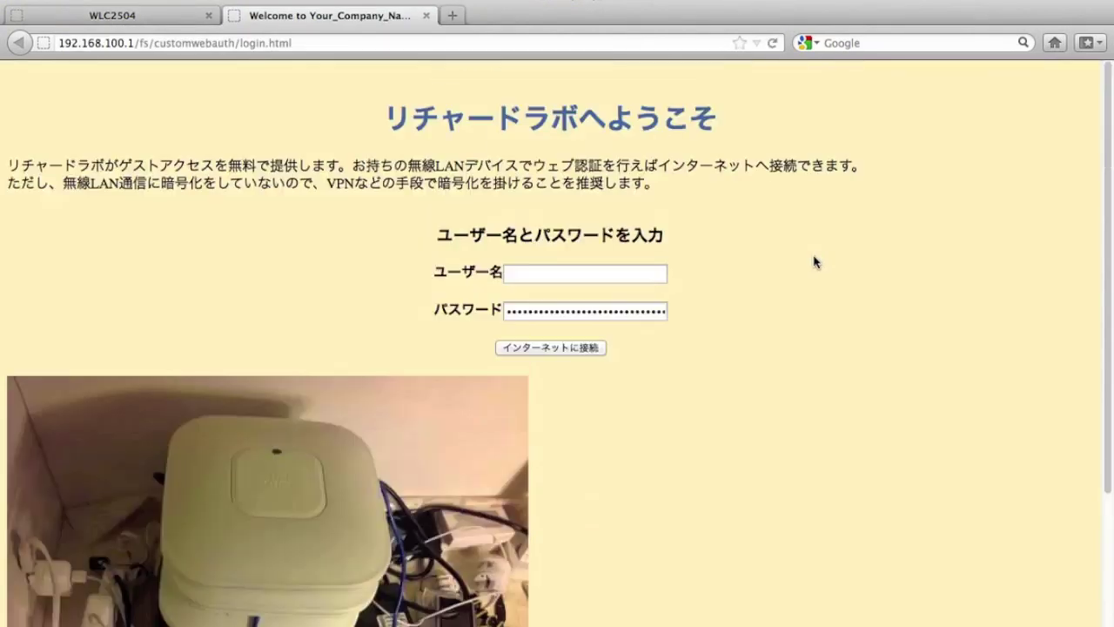
{"action": "left_click", "coordinate": [427, 16]}
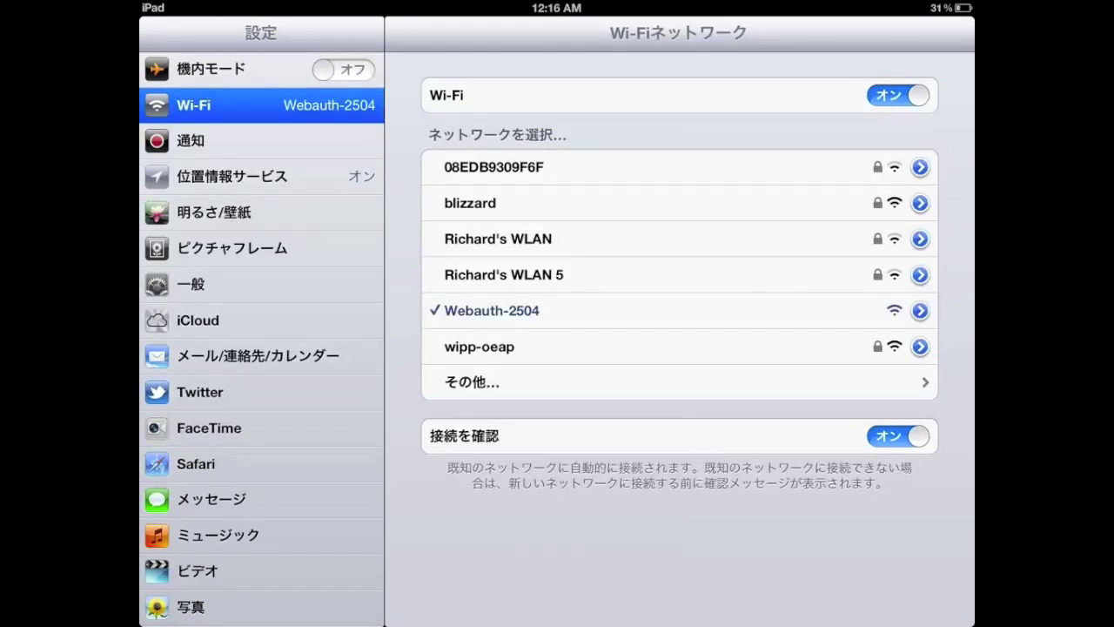
Step: Show the Webauth-2504 network details on the iPad to check its DHCP address
{"action": "left_click", "coordinate": [920, 311]}
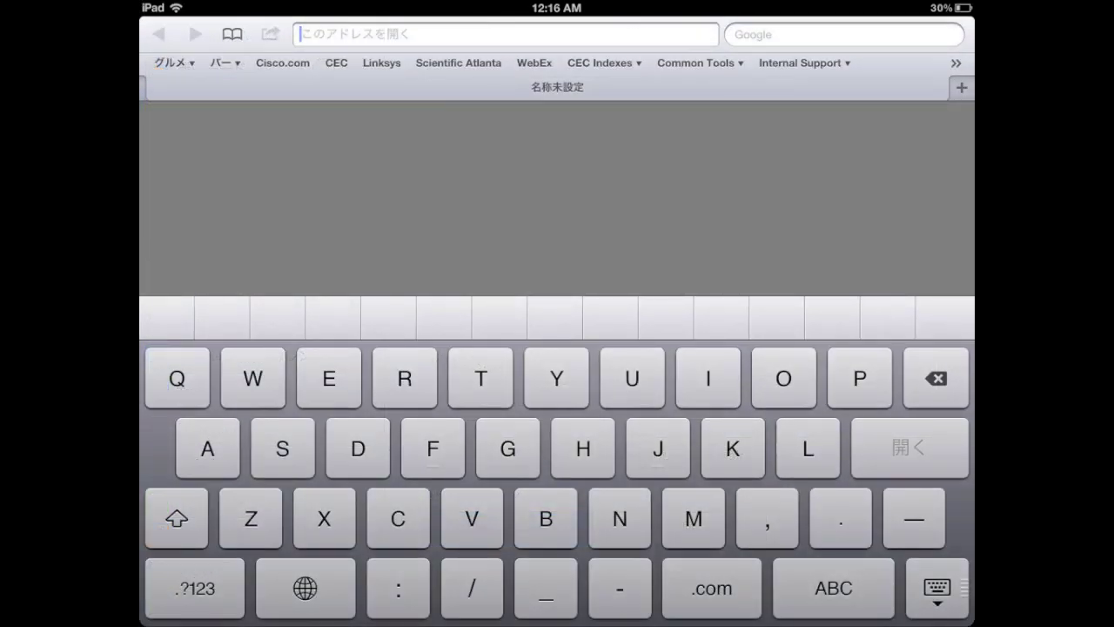
{"action": "left_click", "coordinate": [304, 587]}
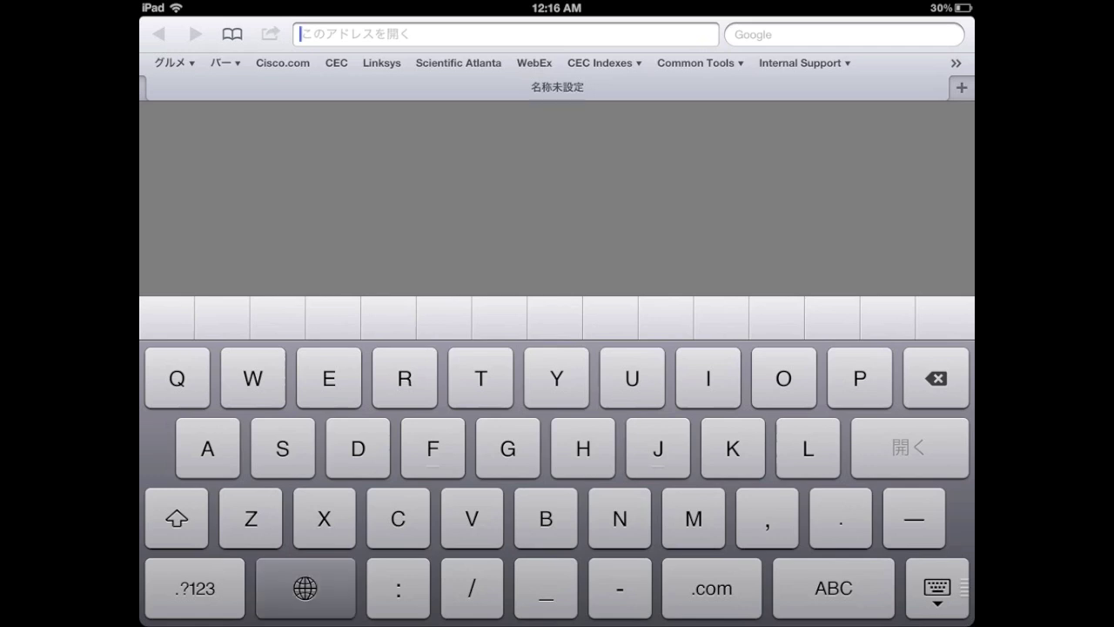
{"action": "left_click", "coordinate": [584, 448]}
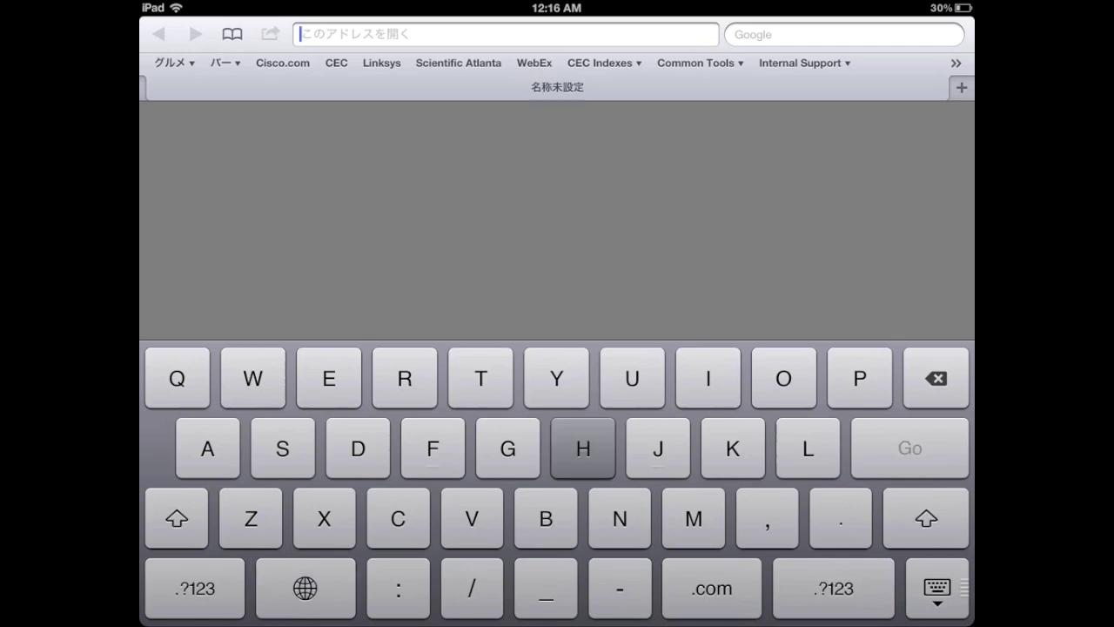
{"action": "type", "text": "http://192.1"}
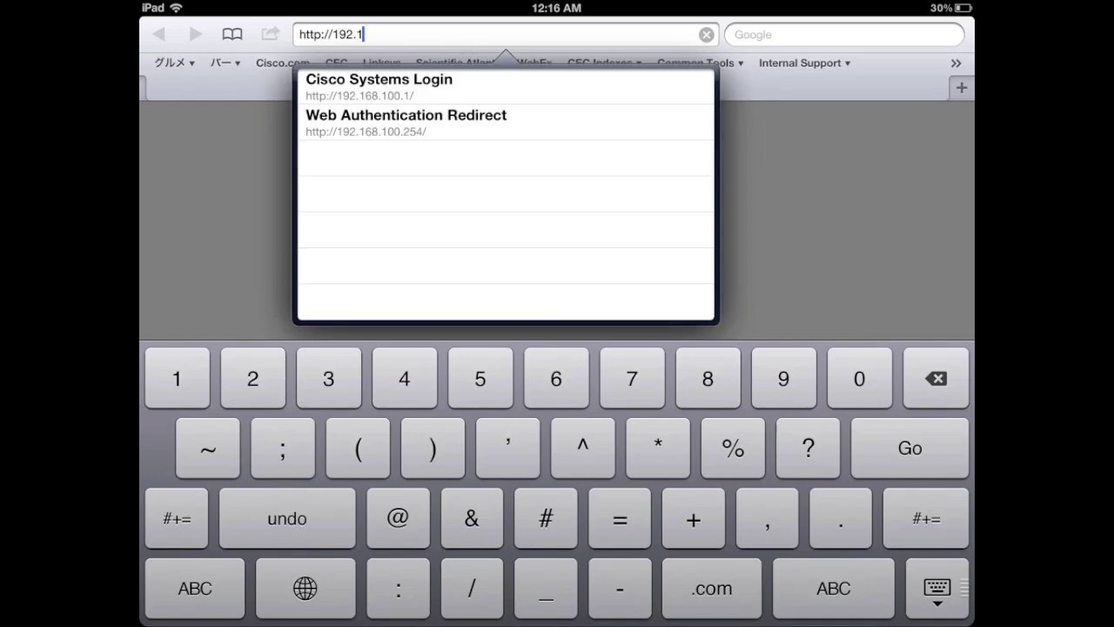
{"action": "type", "text": "68.100"}
{"action": "key", "text": "Return"}
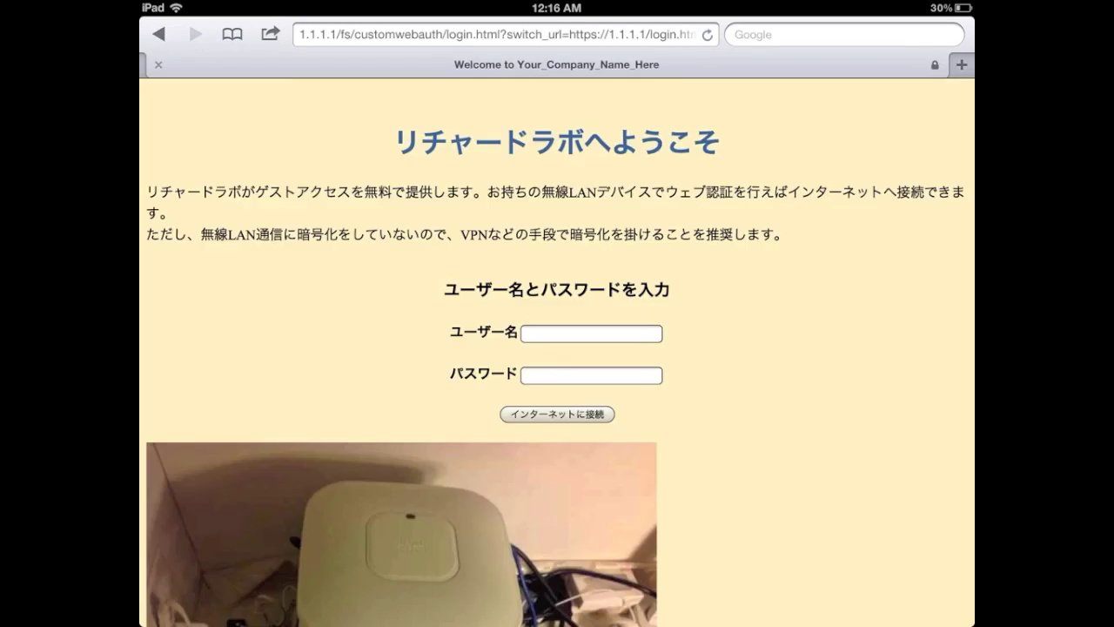
Step: On the Japanese login page, enter the guest username and password
{"action": "scroll", "coordinate": [555, 366], "scroll_direction": "down", "scroll_amount": 1}
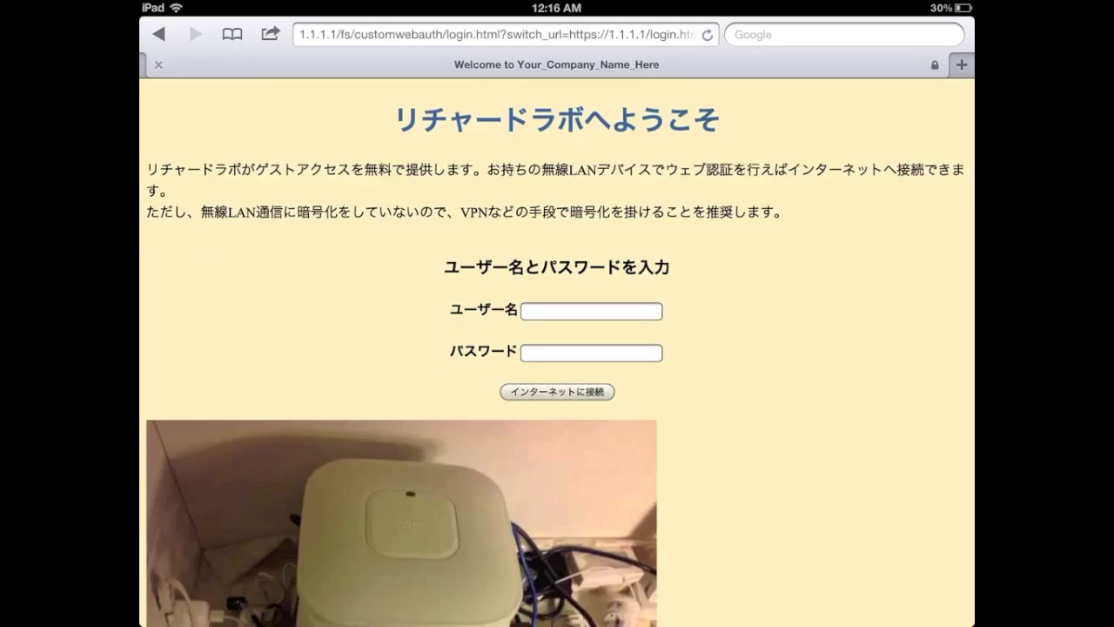
{"action": "left_click", "coordinate": [591, 311]}
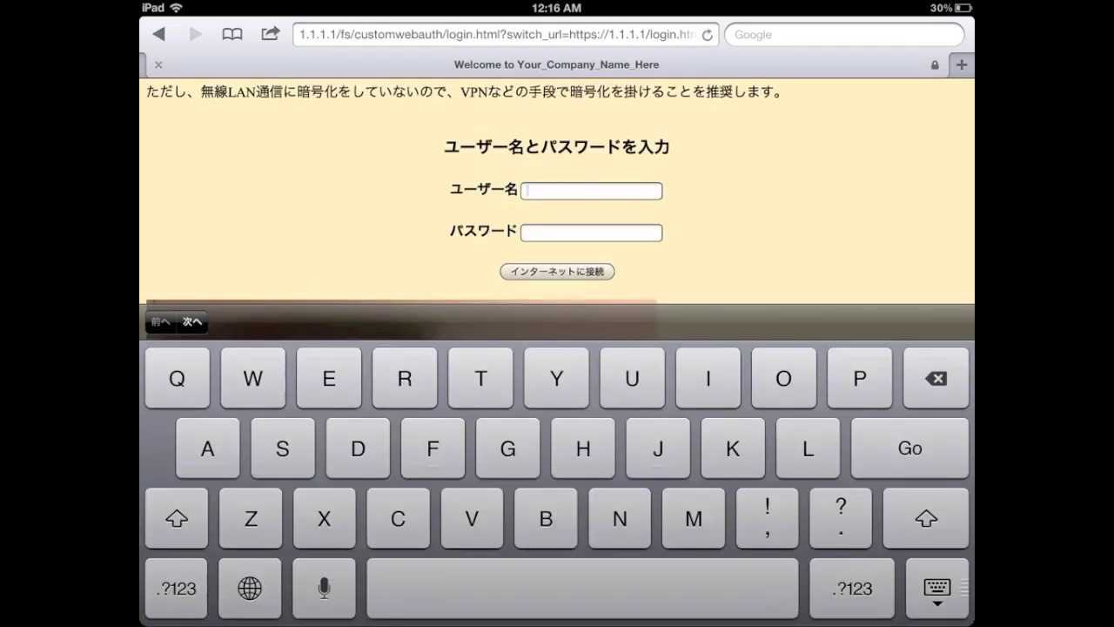
{"action": "type", "text": "user1"}
{"action": "left_click", "coordinate": [591, 233]}
{"action": "type", "text": "passd"}
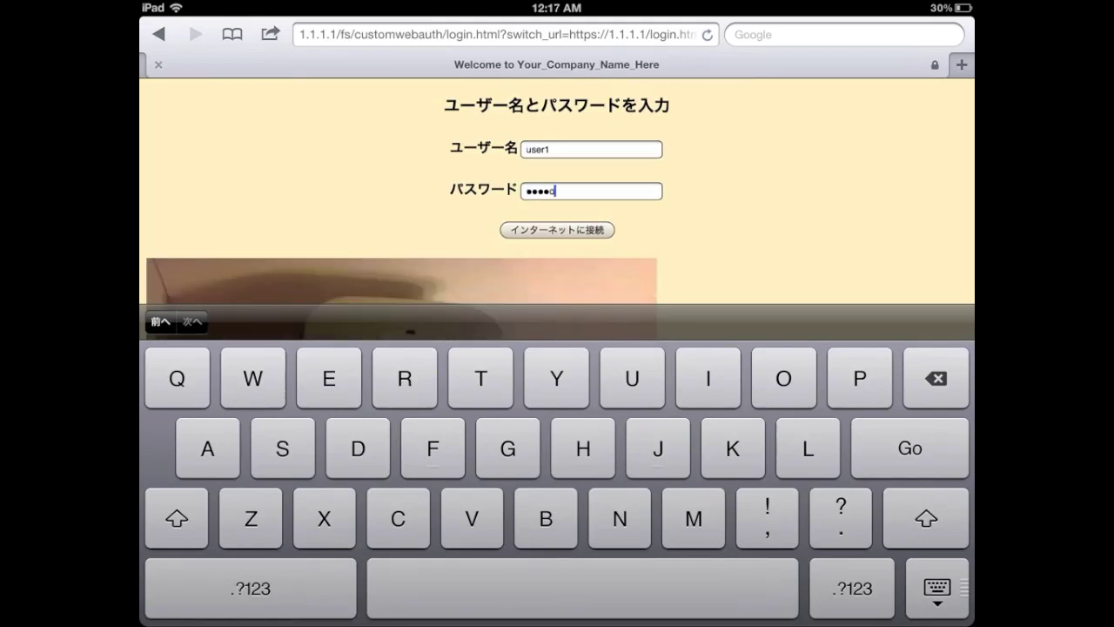